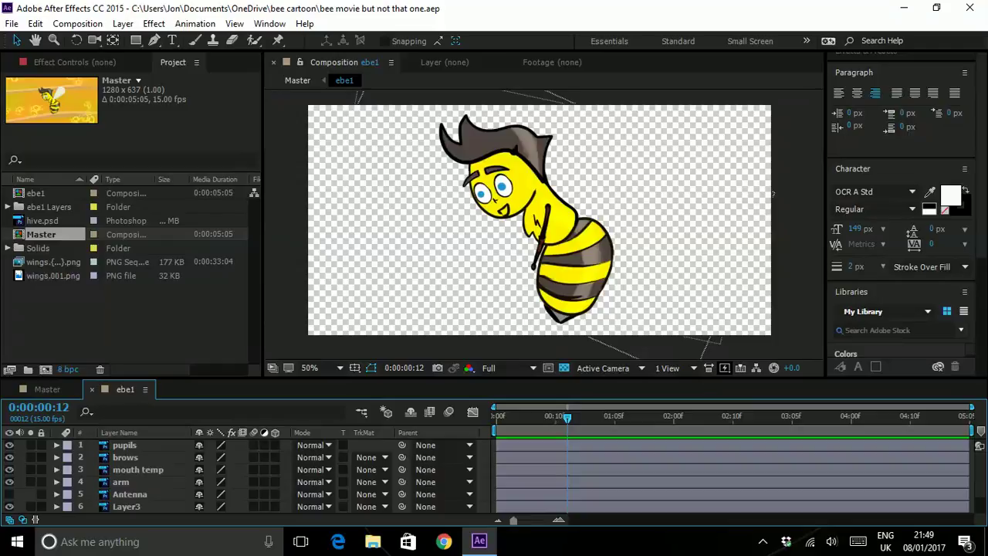
# Review the Master composition at 0:00:01:00, and look through the layers of the ebe1 composition
pyautogui.click(50, 391)
pyautogui.moveTo(567, 426)
pyautogui.mouseDown()
pyautogui.moveTo(539, 423)
pyautogui.moveTo(599, 426)
pyautogui.moveTo(584, 431)
pyautogui.mouseUp()
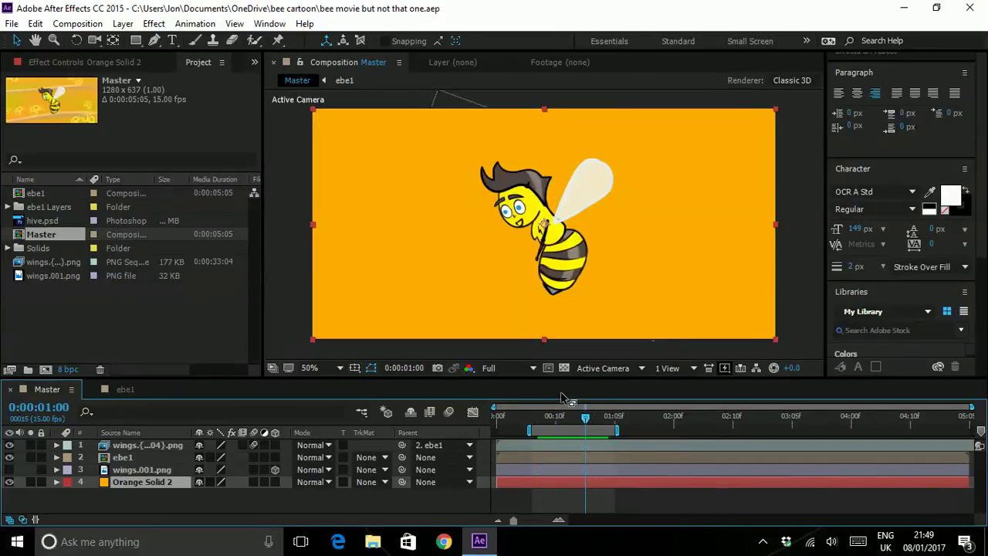
pyautogui.click(125, 389)
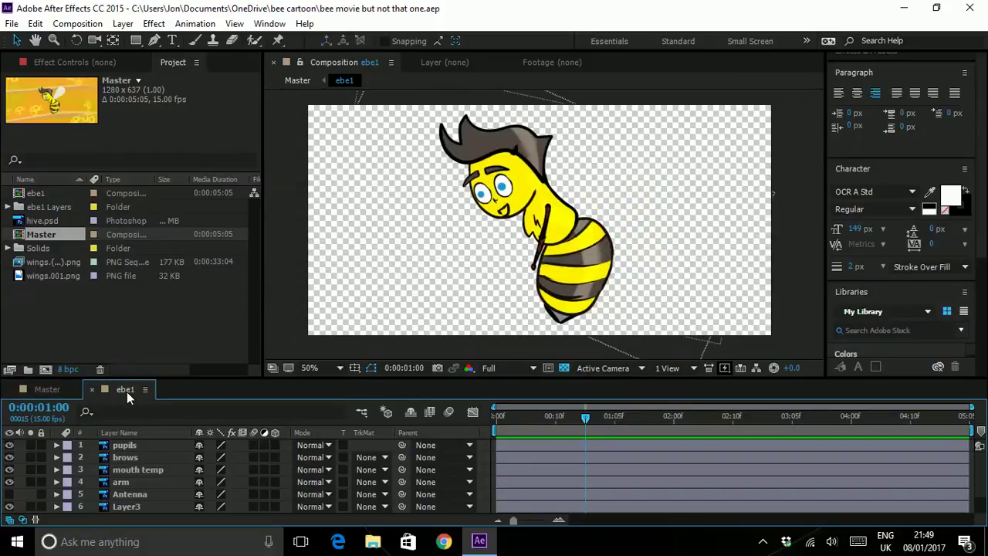
pyautogui.scroll(-2, 153, 463)
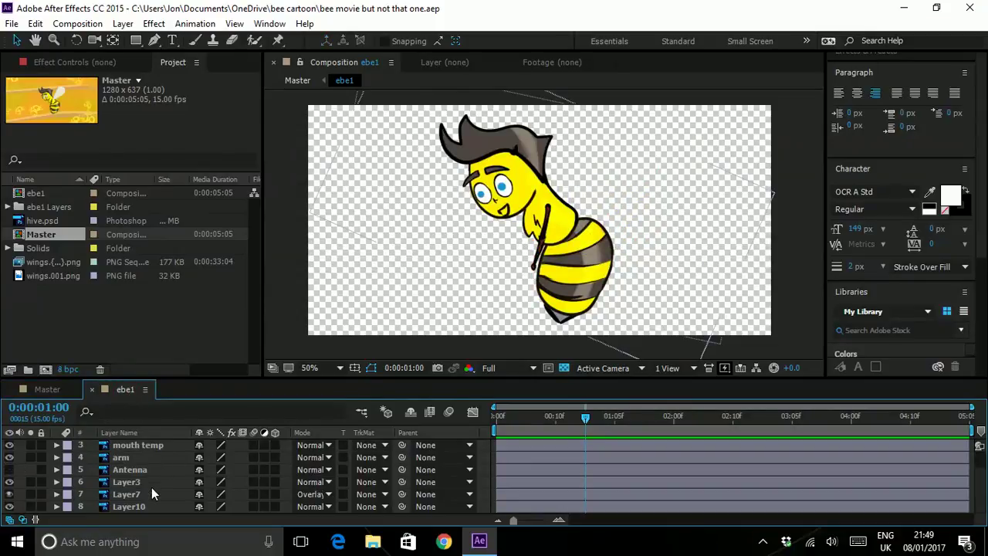
pyautogui.scroll(2, 151, 487)
pyautogui.scroll(-2, 142, 454)
pyautogui.scroll(2, 142, 455)
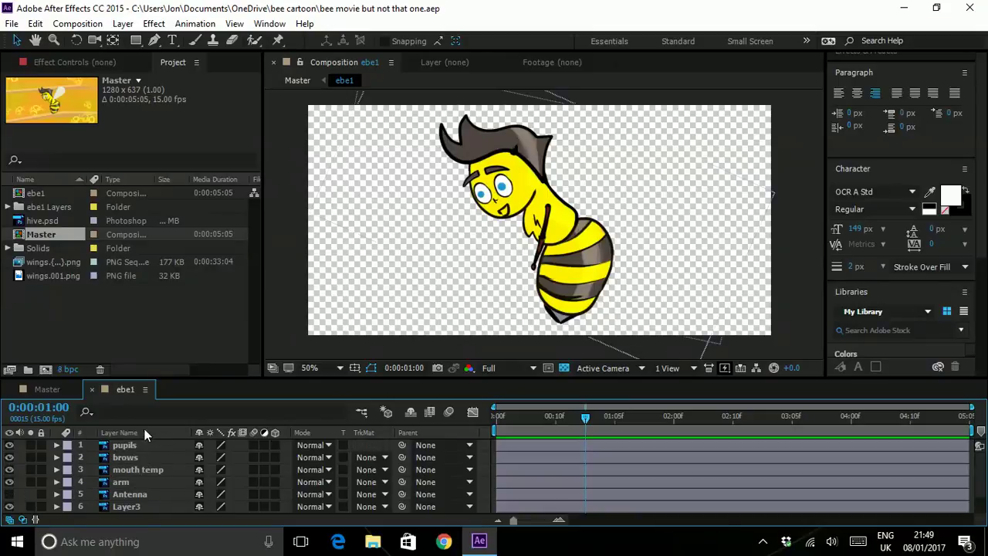
pyautogui.scroll(-2, 136, 470)
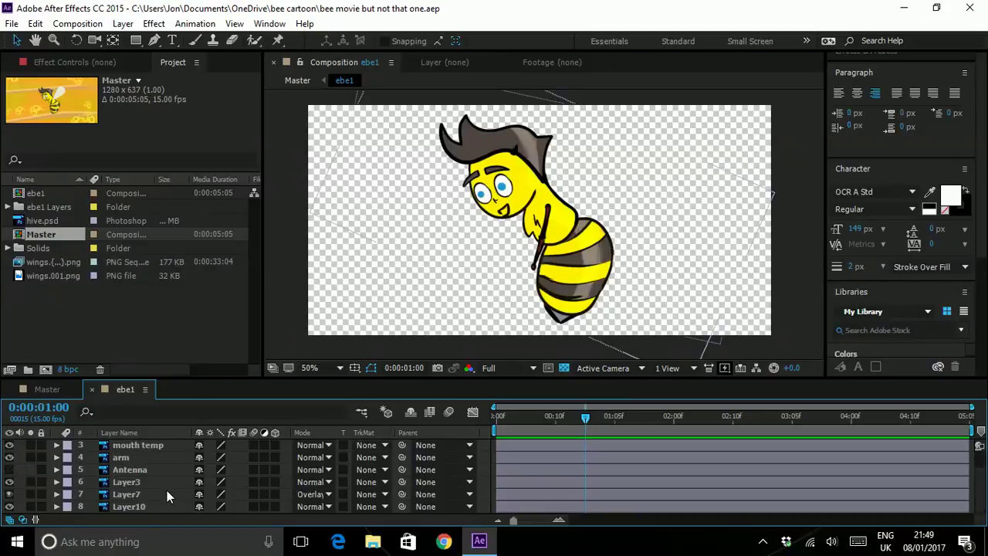
pyautogui.scroll(2, 139, 457)
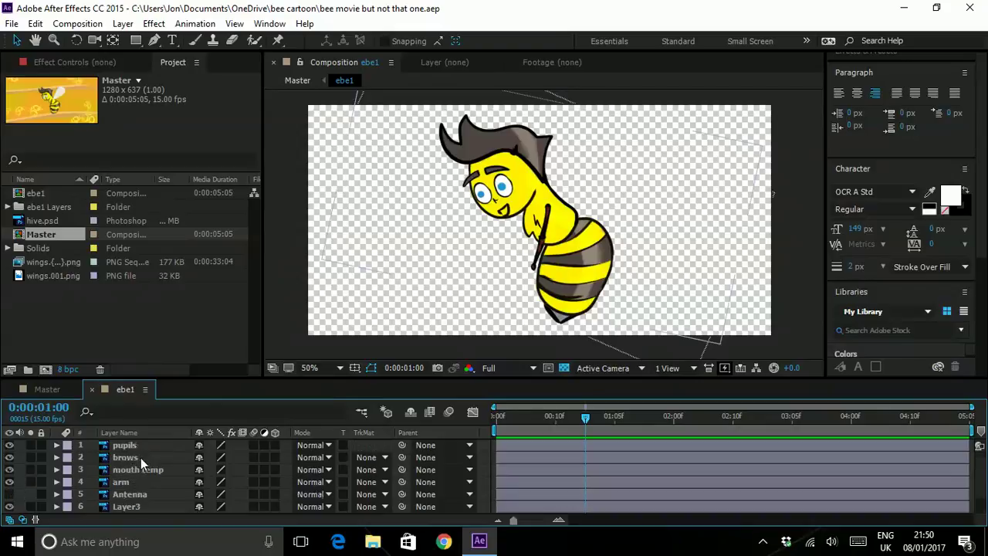
# Check what the ebe1 layers contain by toggling the visibility of pupils and Layer10 and briefly soloing Layer10
pyautogui.click(125, 445)
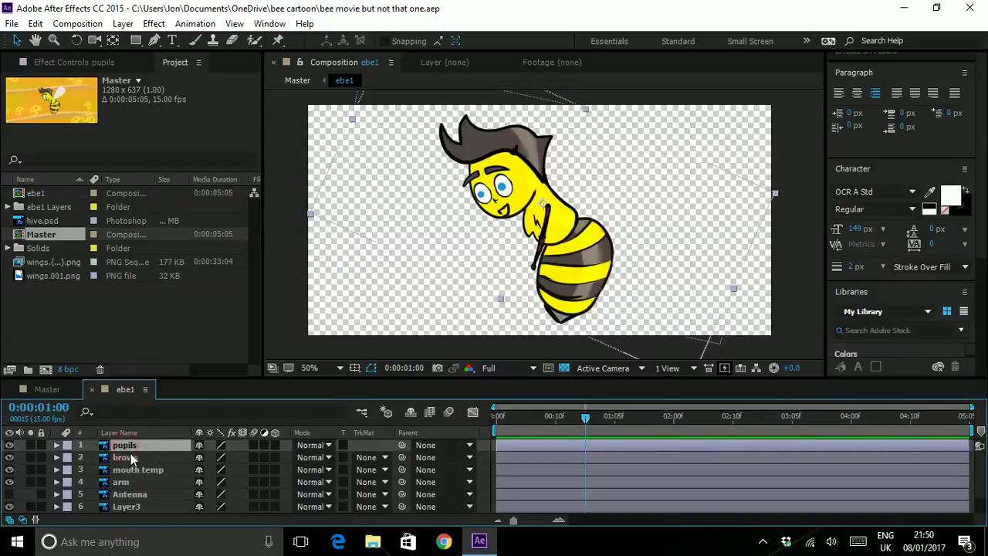
pyautogui.click(9, 445)
pyautogui.click(10, 445)
pyautogui.scroll(-2, 132, 481)
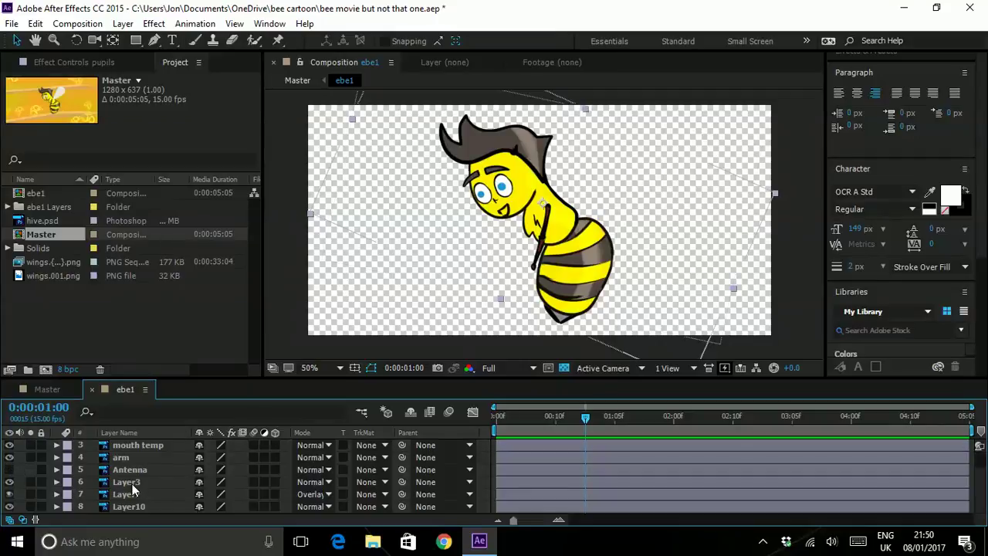
pyautogui.click(124, 482)
pyautogui.click(125, 494)
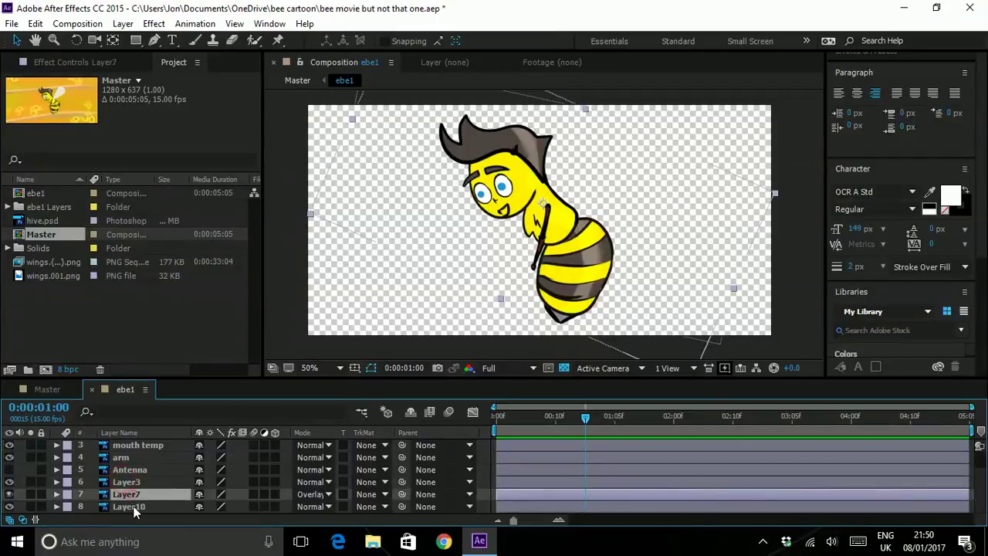
pyautogui.click(128, 507)
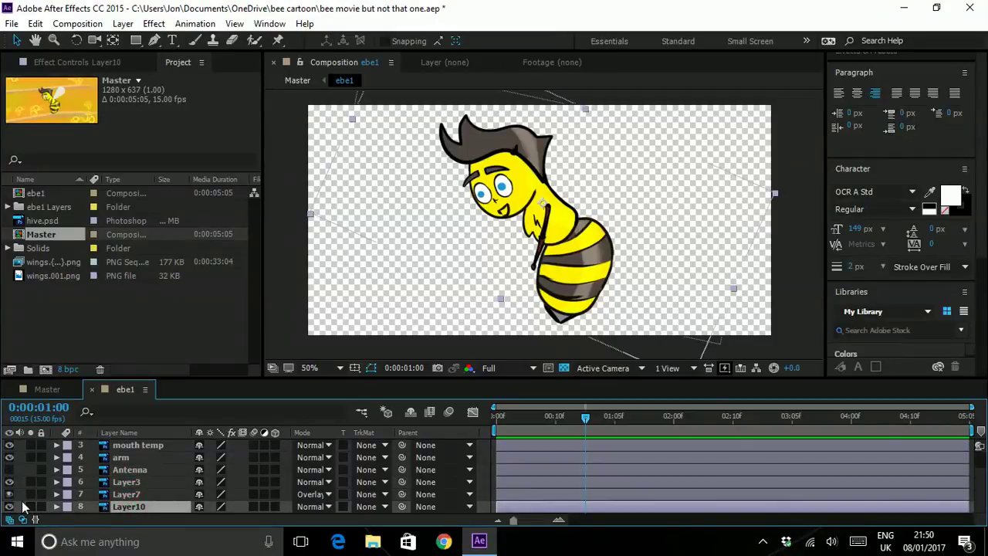
pyautogui.click(9, 506)
pyautogui.click(9, 506)
pyautogui.click(30, 506)
pyautogui.click(31, 507)
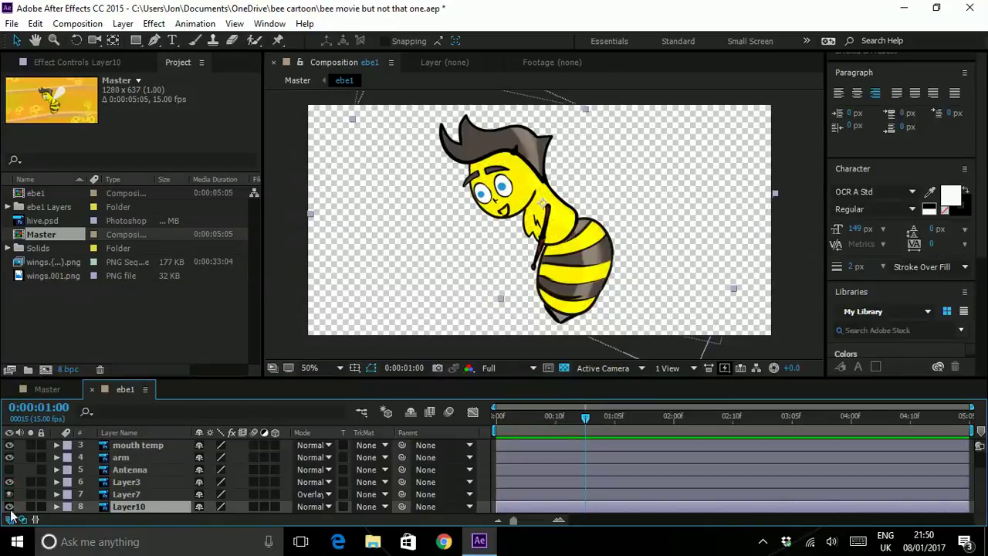
pyautogui.click(163, 507)
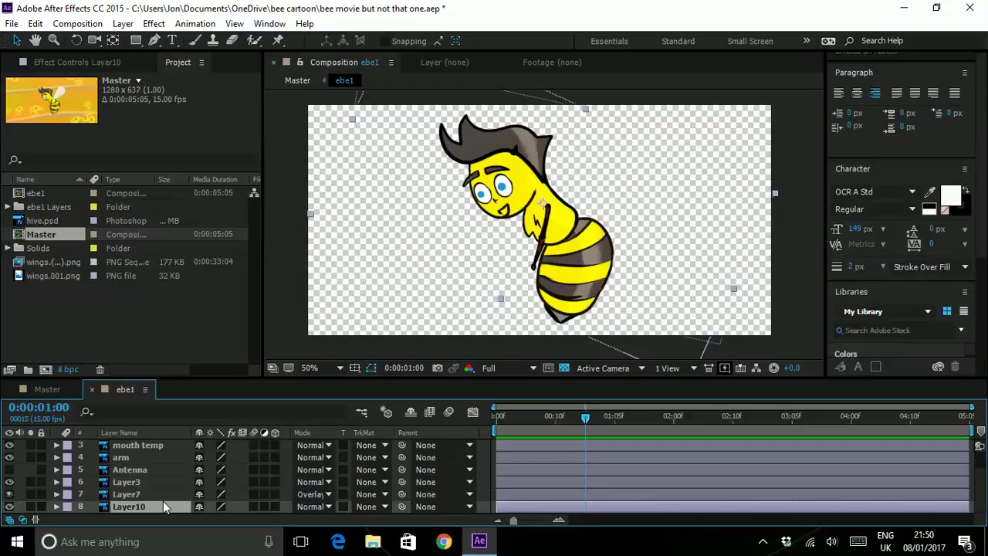
# Set the ebe1 composition's preview resolution to Half
pyautogui.click(505, 371)
pyautogui.click(513, 419)
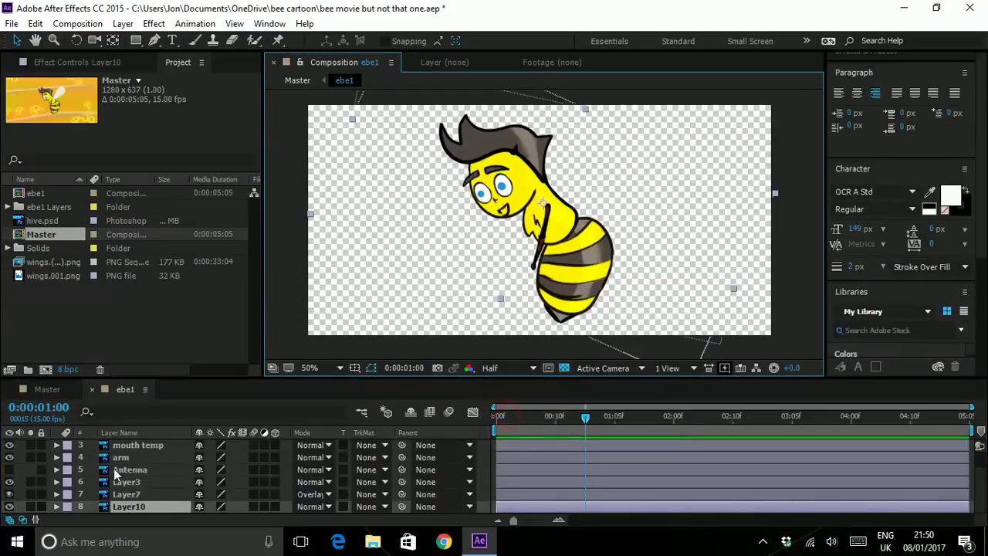
# Add three puppet pins to the arm layer at the shoulder, elbow and hand, at 0:00:01:00
pyautogui.click(119, 457)
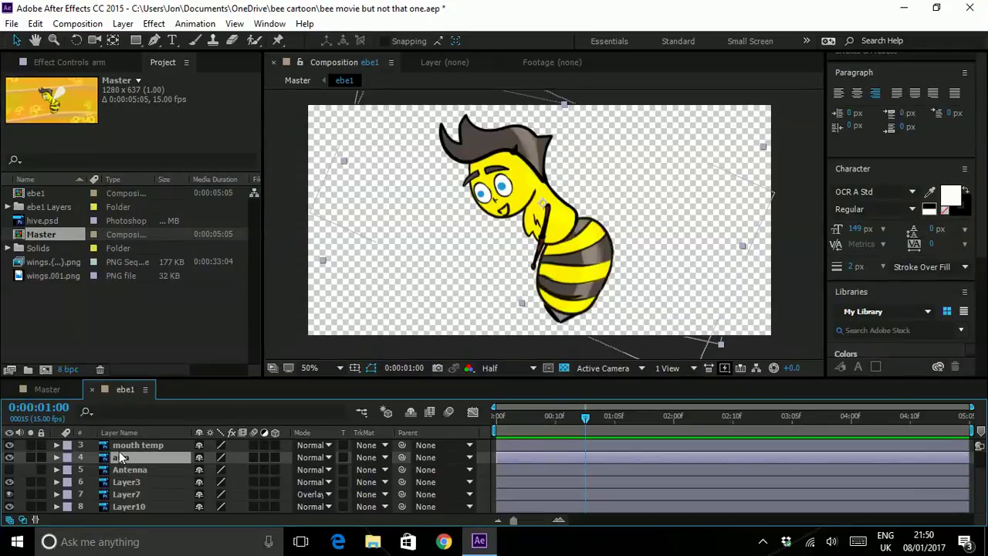
pyautogui.click(117, 447)
pyautogui.click(122, 457)
pyautogui.click(279, 41)
pyautogui.scroll(2, 560, 222)
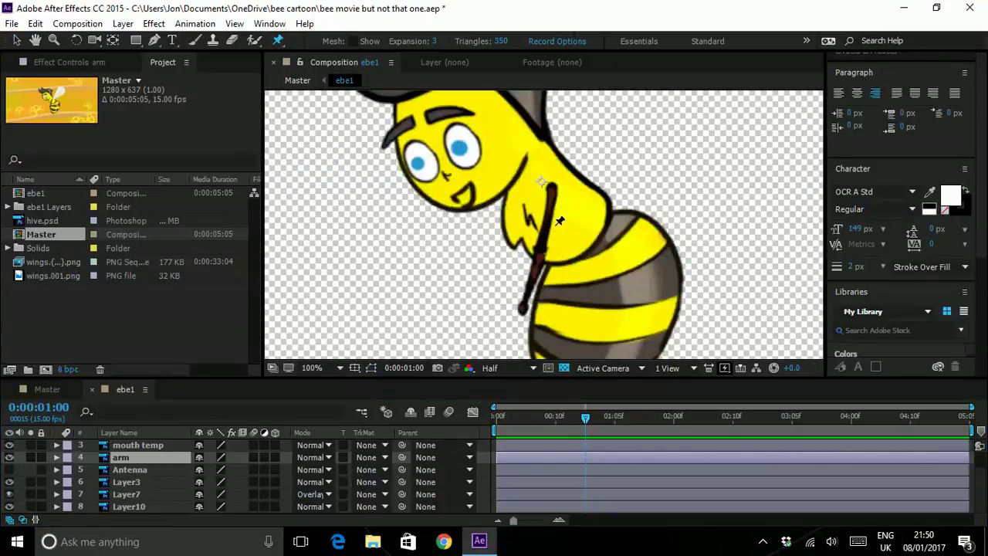
pyautogui.click(556, 183)
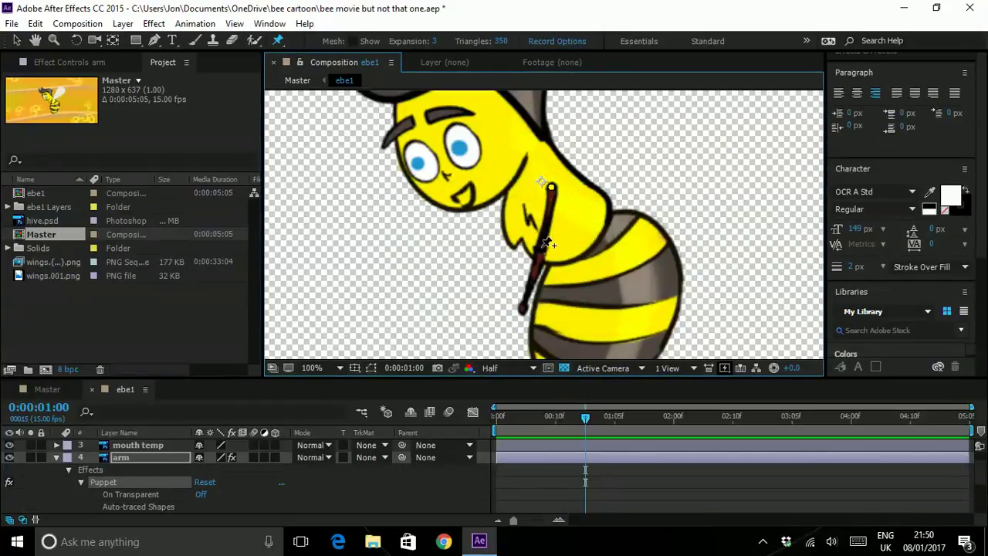
pyautogui.click(542, 248)
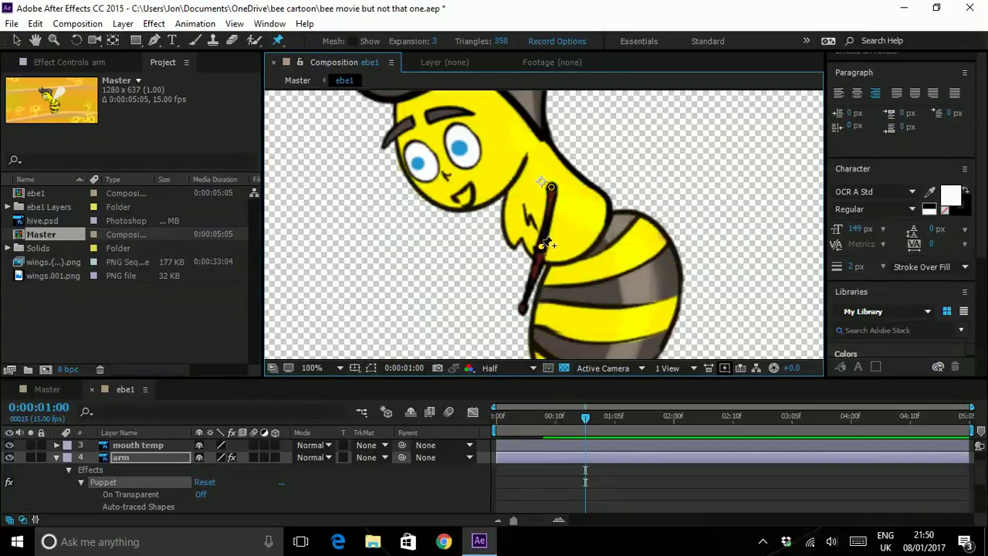
pyautogui.click(524, 307)
# Expand the arm's puppet mesh deform settings to view the position keyframes of all three pins
pyautogui.scroll(-2, 82, 487)
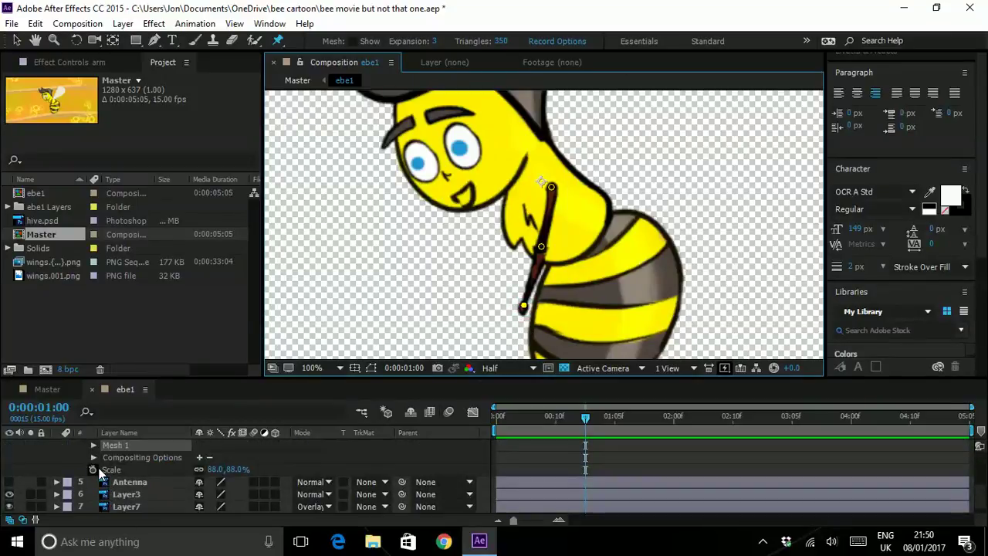
pyautogui.click(93, 482)
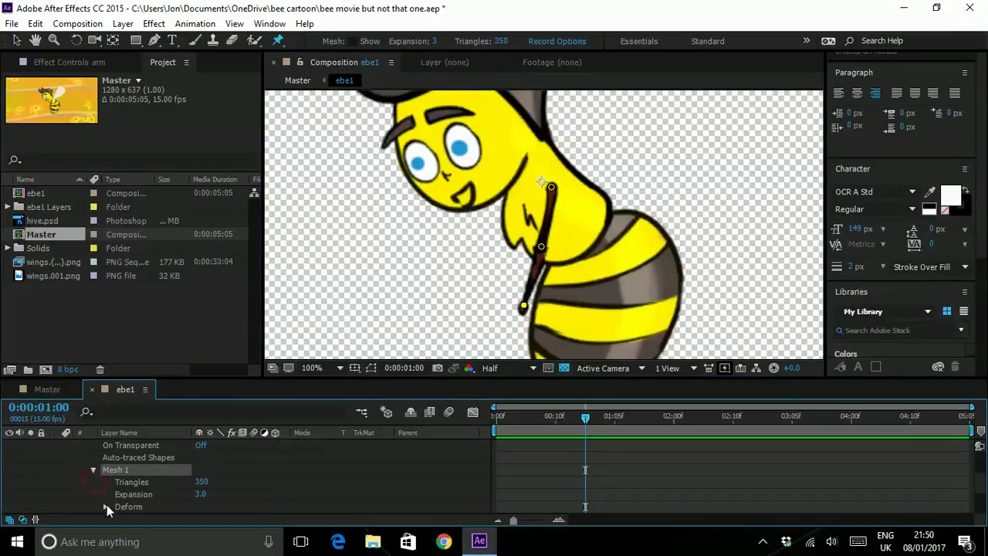
pyautogui.click(107, 507)
pyautogui.click(118, 482)
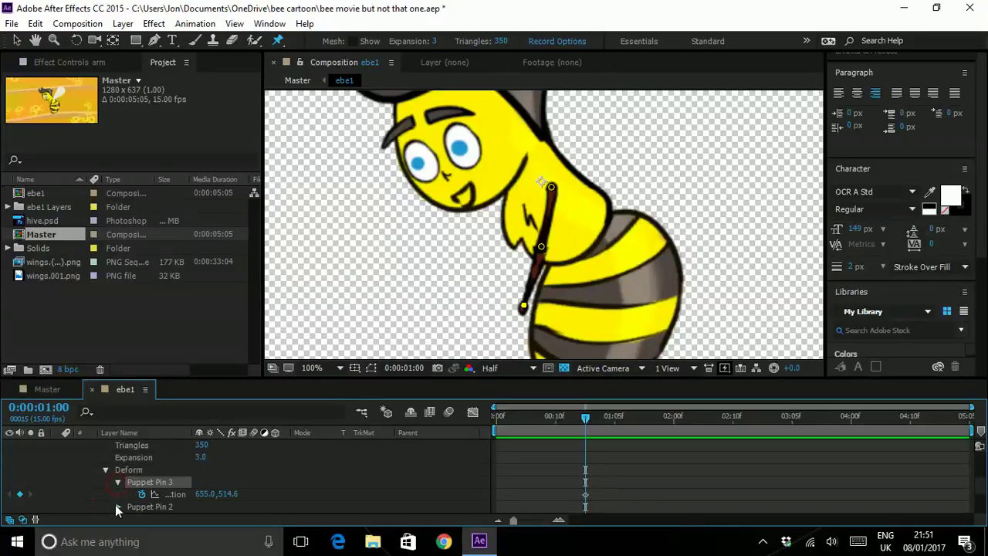
pyautogui.click(117, 506)
pyautogui.click(118, 484)
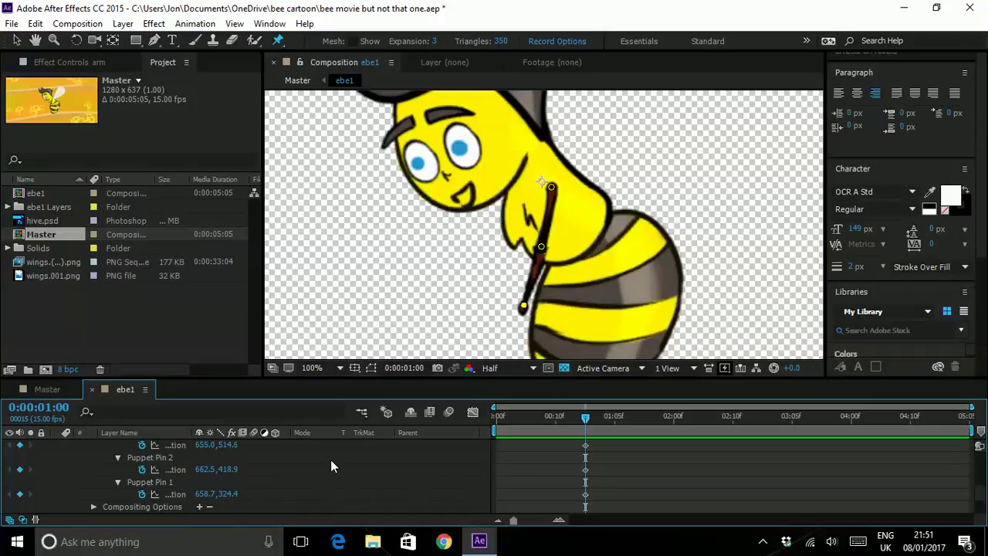
# Collapse the arm layer and reveal only its keyframed puppet pin properties
pyautogui.scroll(5, 309, 470)
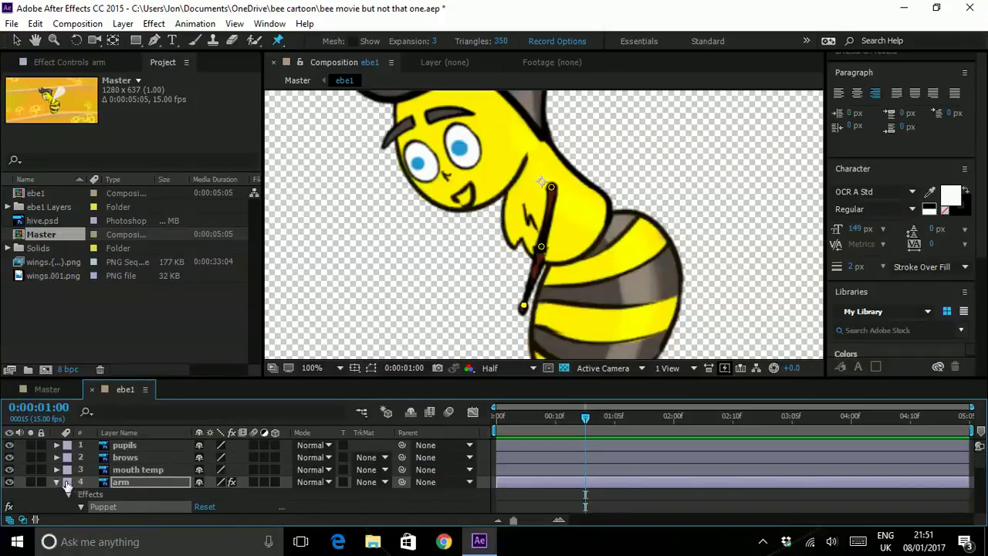
pyautogui.click(57, 482)
pyautogui.click(132, 480)
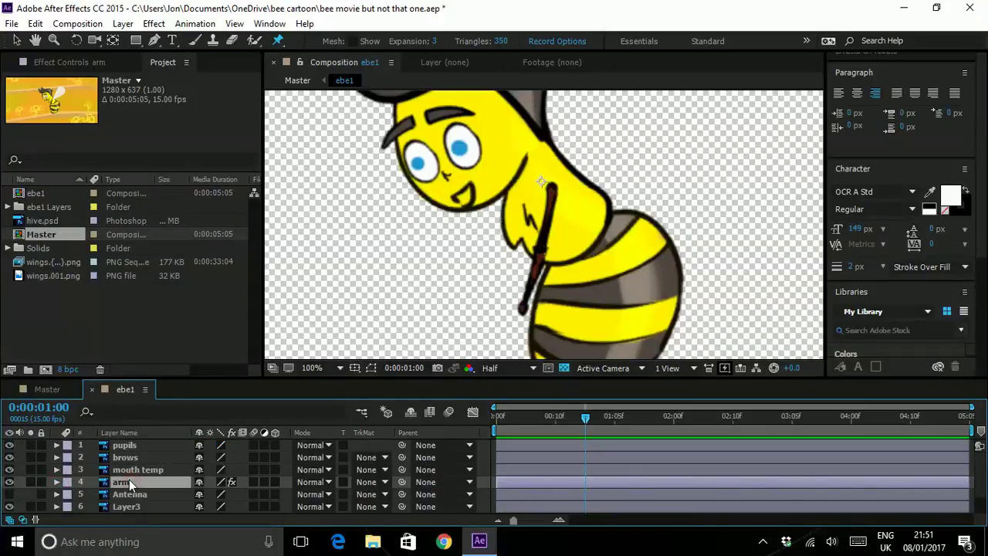
pyautogui.press('u')
pyautogui.scroll(-3, 266, 491)
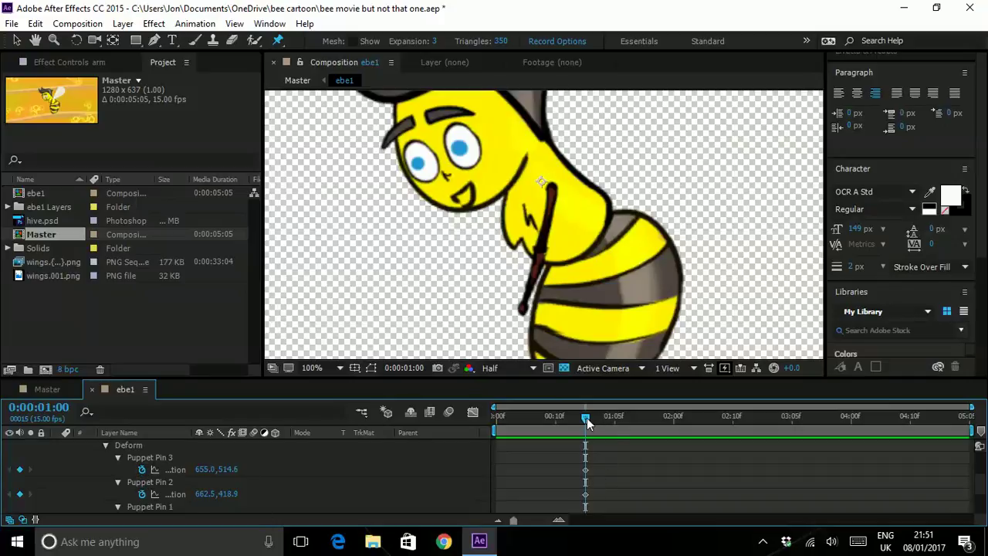
# Move the current time to 0:00:01:11 and add a Puppet Starch pin on the upper arm between the shoulder and elbow pins
pyautogui.moveTo(587, 417); pyautogui.dragTo(617, 440)
pyautogui.moveTo(622, 420); pyautogui.dragTo(651, 437)
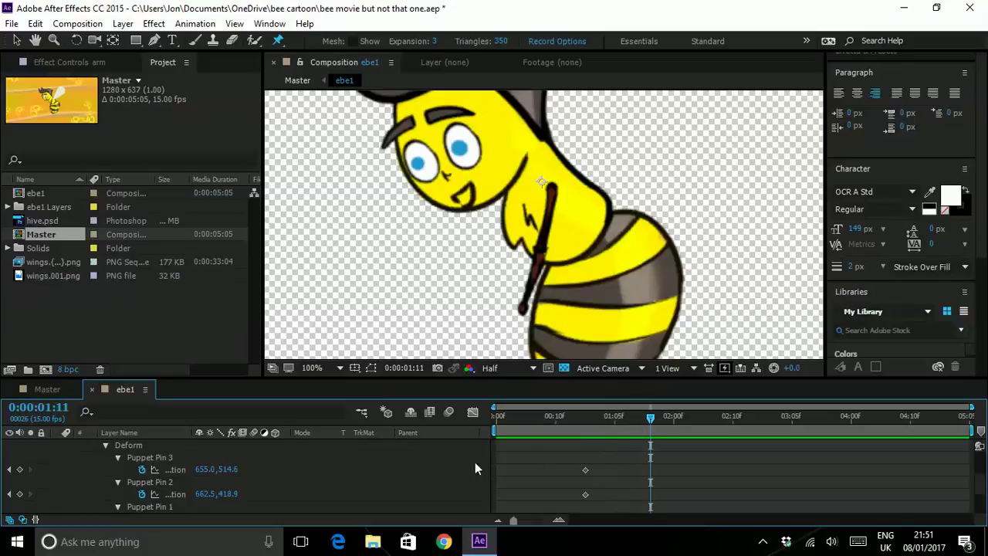
pyautogui.click(159, 460)
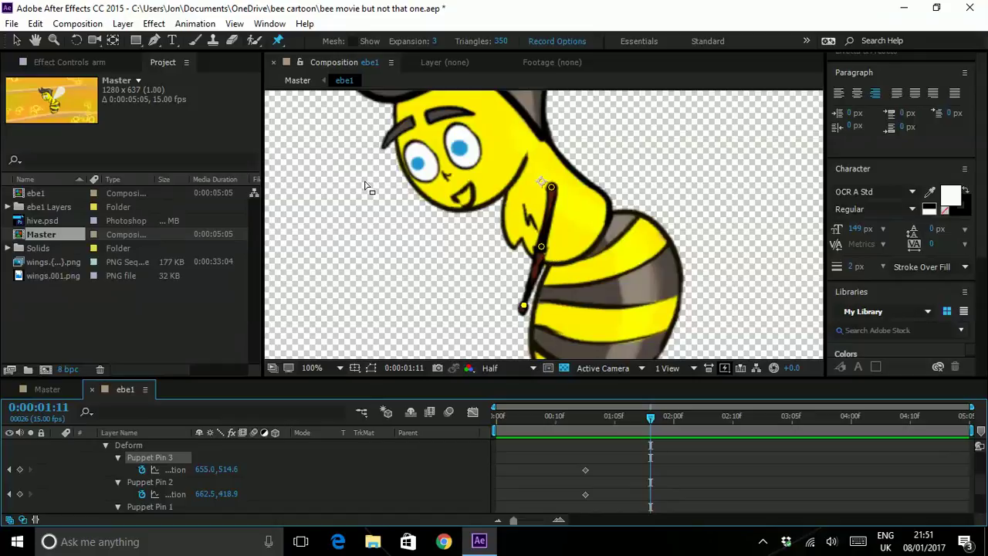
pyautogui.click(279, 41)
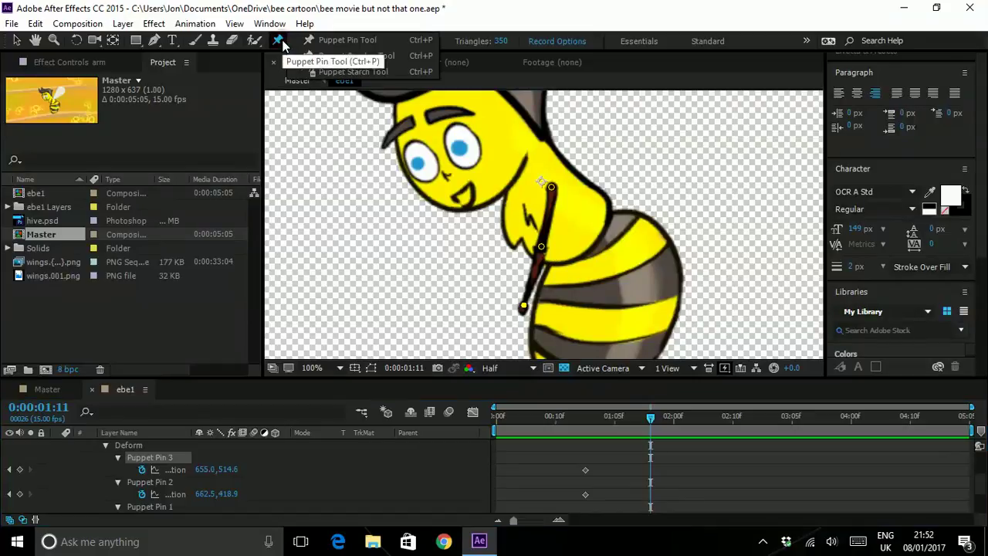
pyautogui.click(323, 72)
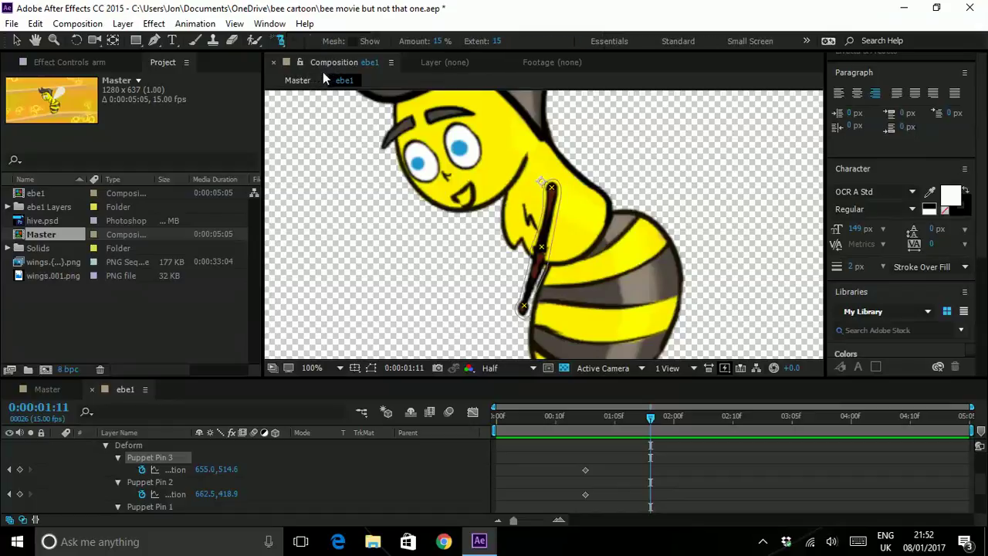
pyautogui.click(547, 217)
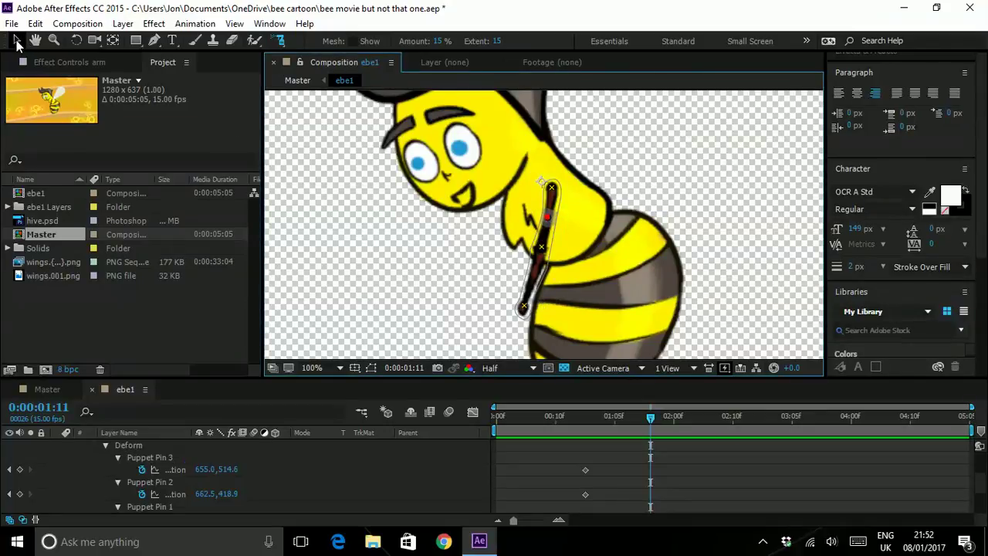
# Try bending the arm at 0:00:01:11 by moving the elbow pin outward, away from the bee's body
pyautogui.click(16, 40)
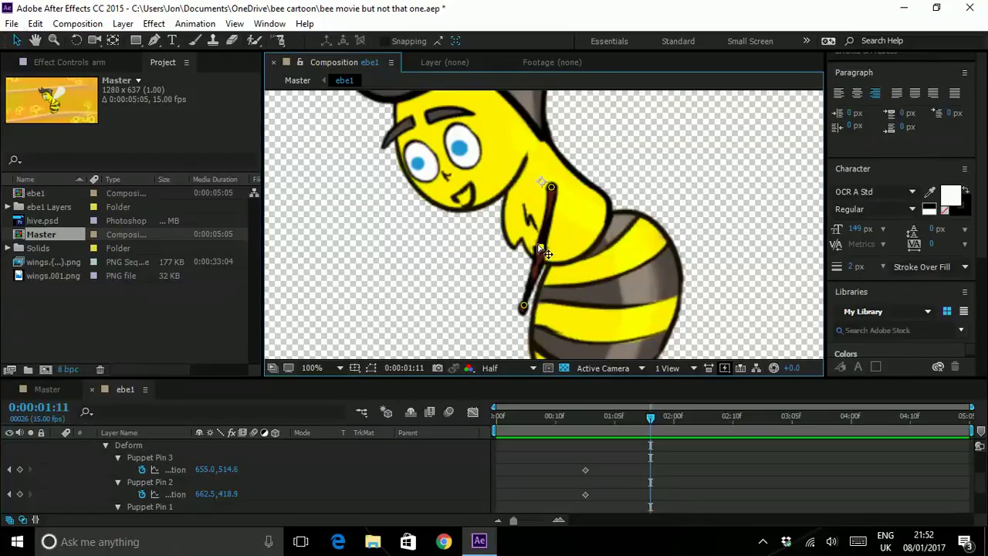
pyautogui.moveTo(543, 249); pyautogui.dragTo(501, 255)
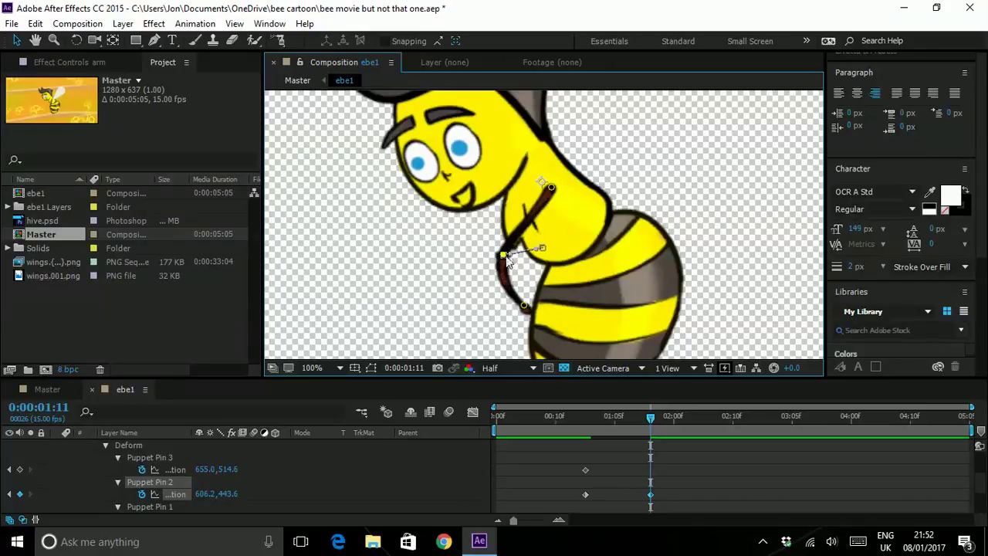
pyautogui.moveTo(502, 255)
pyautogui.mouseDown()
pyautogui.moveTo(587, 244)
pyautogui.moveTo(610, 224)
pyautogui.moveTo(590, 266)
pyautogui.moveTo(594, 255)
pyautogui.moveTo(567, 247)
pyautogui.moveTo(505, 191)
pyautogui.moveTo(472, 267)
pyautogui.moveTo(494, 257)
pyautogui.moveTo(491, 265)
pyautogui.mouseUp()
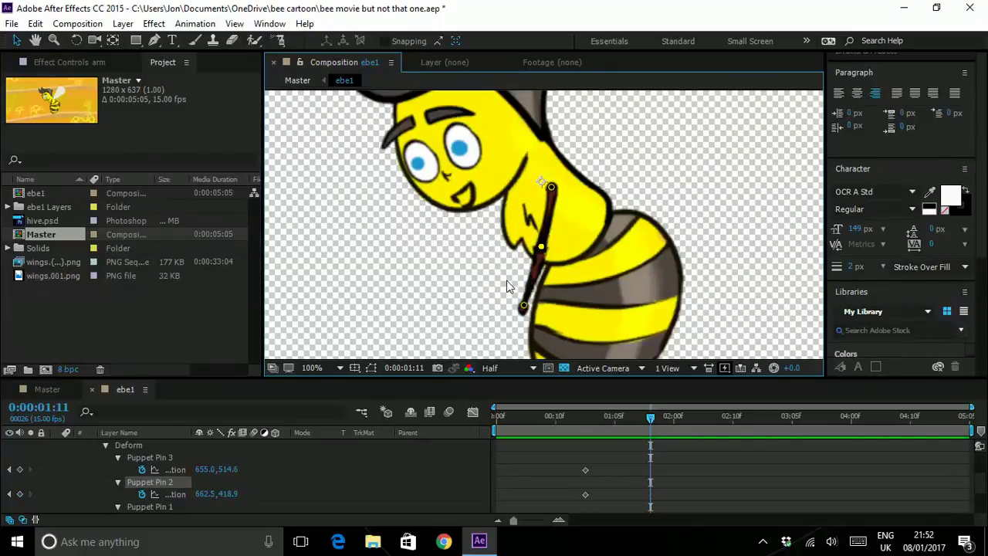
# Add a second Puppet Starch pin on the forearm between the elbow and hand pins, and return to the Selection tool
pyautogui.click(280, 40)
pyautogui.hotkey('ctrl', 'z')
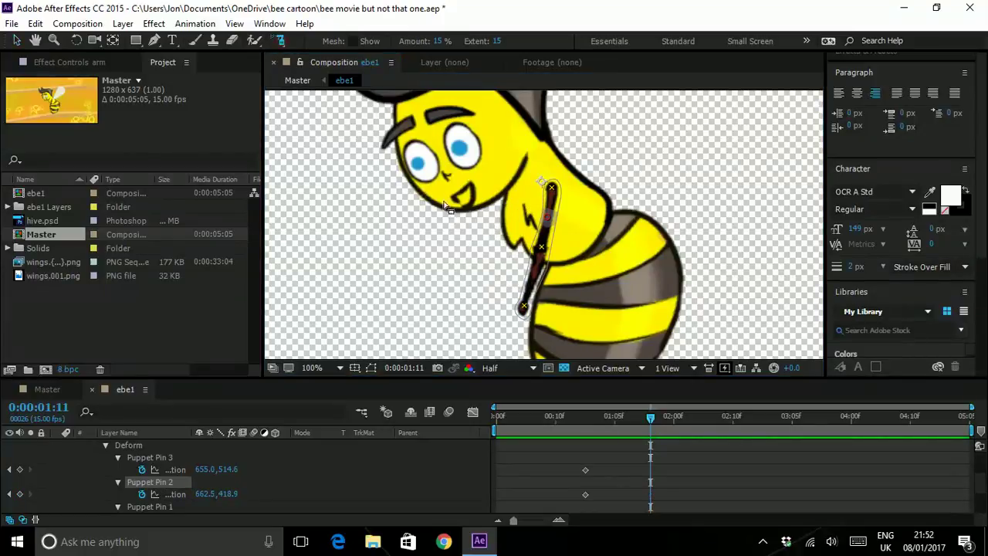
pyautogui.click(536, 268)
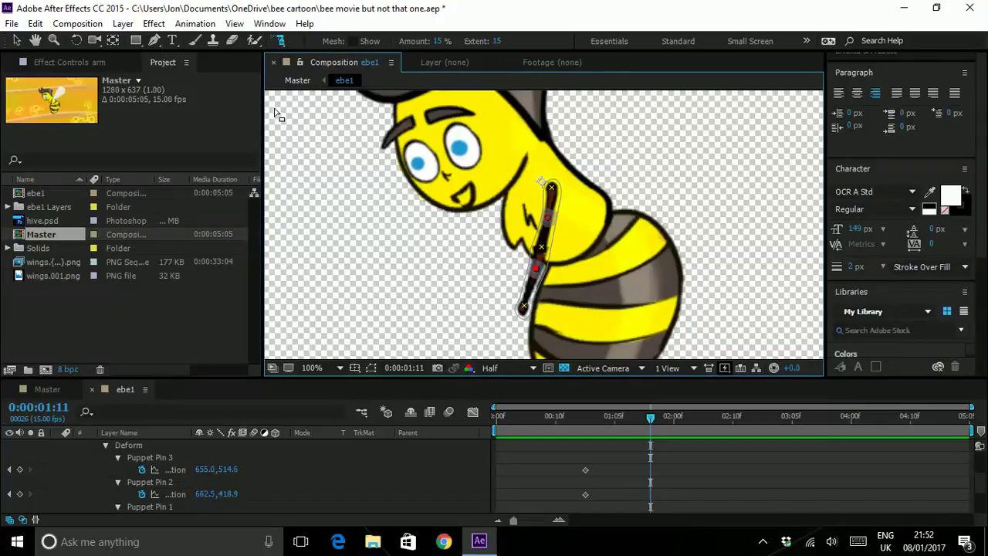
pyautogui.click(16, 40)
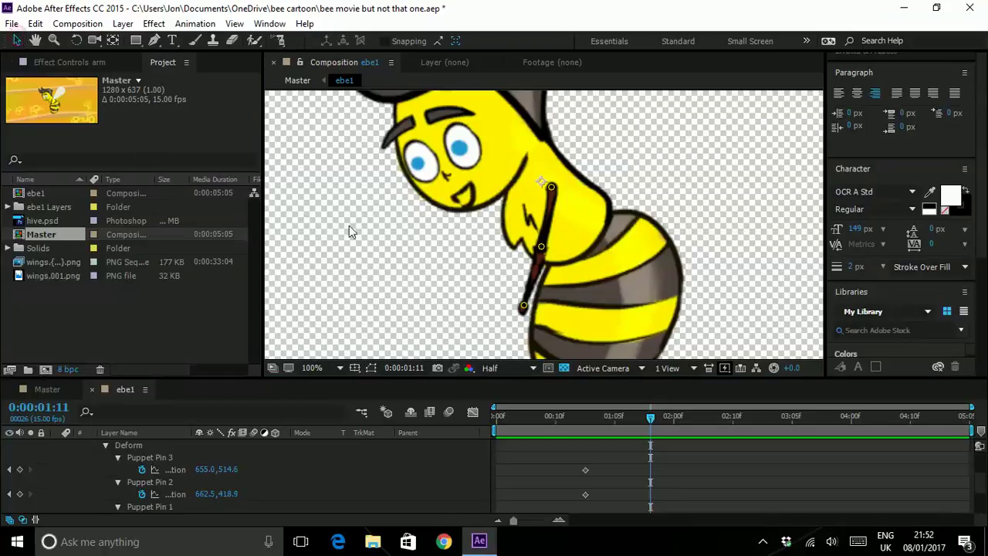
# Raise the elbow and hand pins so the hand sits under the chin at 0:00:01:11, and bow the hand's path outward at 0:00:01:05
pyautogui.moveTo(614, 421); pyautogui.dragTo(651, 420)
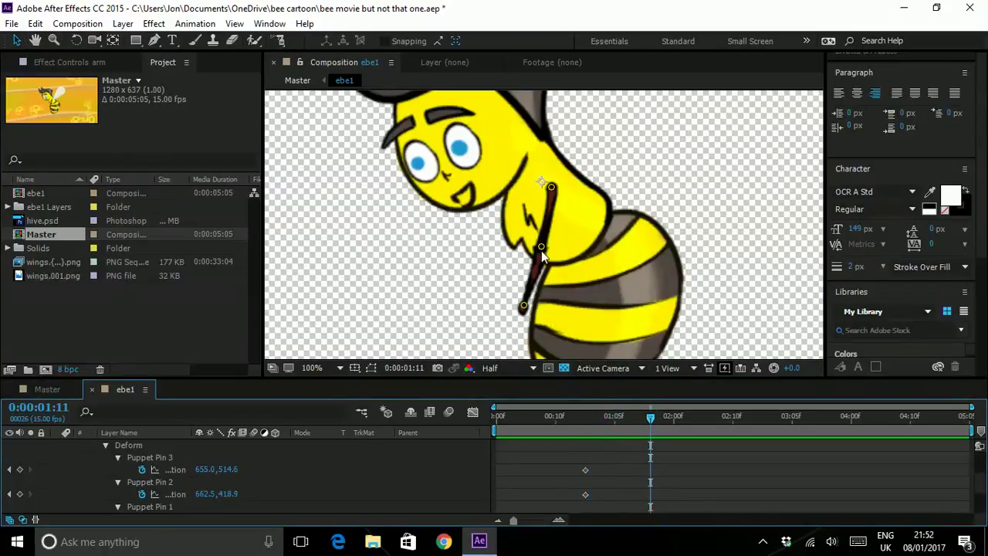
pyautogui.moveTo(541, 247); pyautogui.dragTo(507, 227)
pyautogui.moveTo(461, 265); pyautogui.dragTo(445, 220)
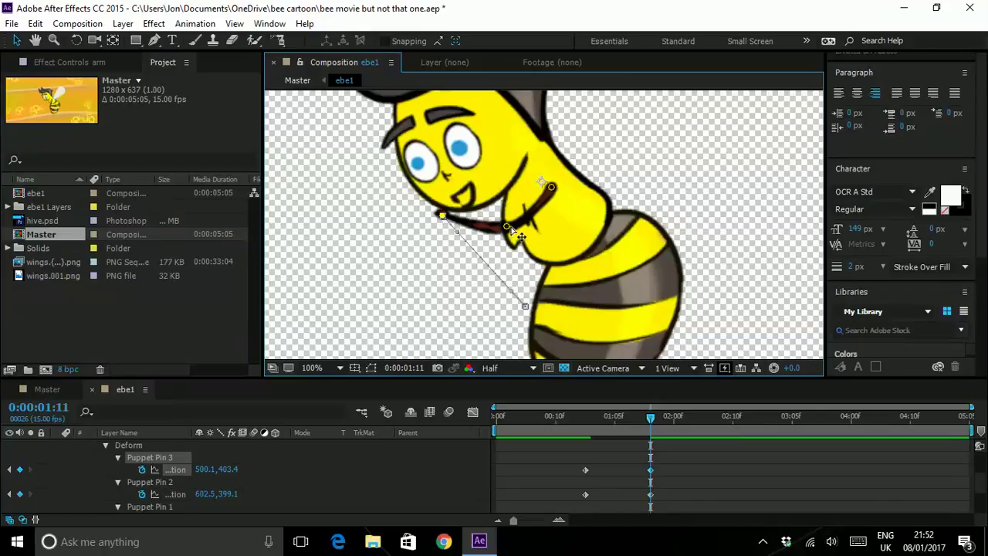
pyautogui.moveTo(645, 418); pyautogui.dragTo(619, 443)
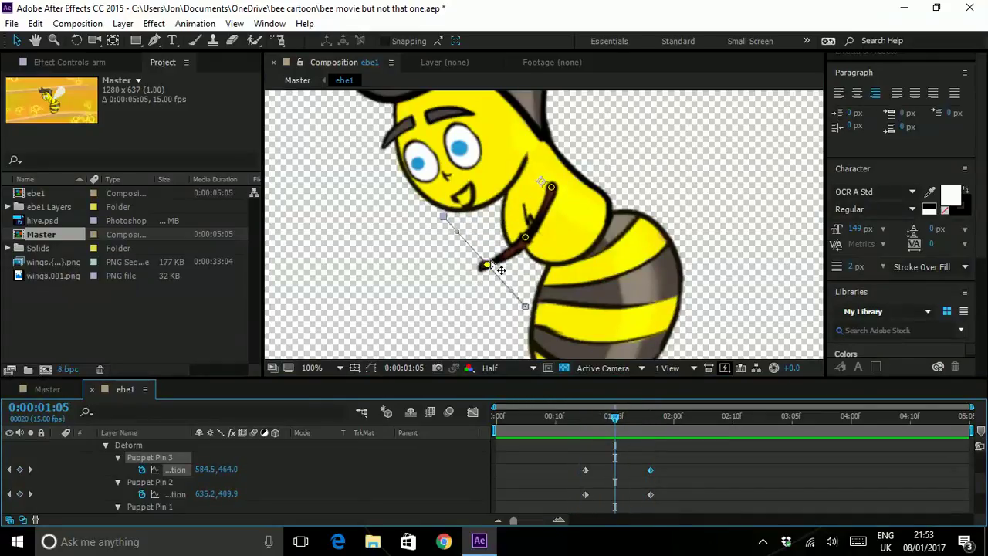
pyautogui.moveTo(486, 265); pyautogui.dragTo(478, 267)
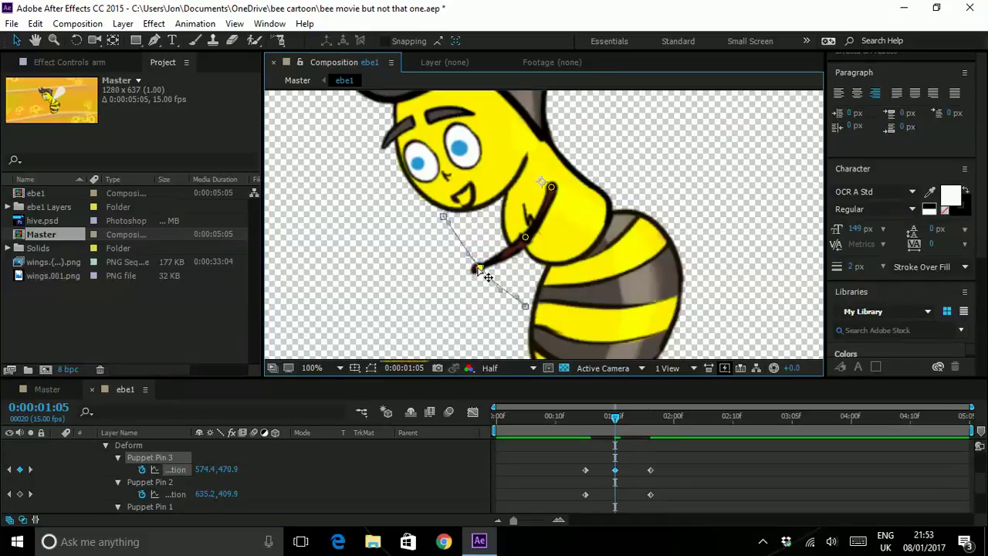
# Hold the raised arm pose by adding position keyframes for Puppet Pin 3 and Puppet Pin 2 at 0:00:01:13
pyautogui.moveTo(581, 412); pyautogui.dragTo(663, 448)
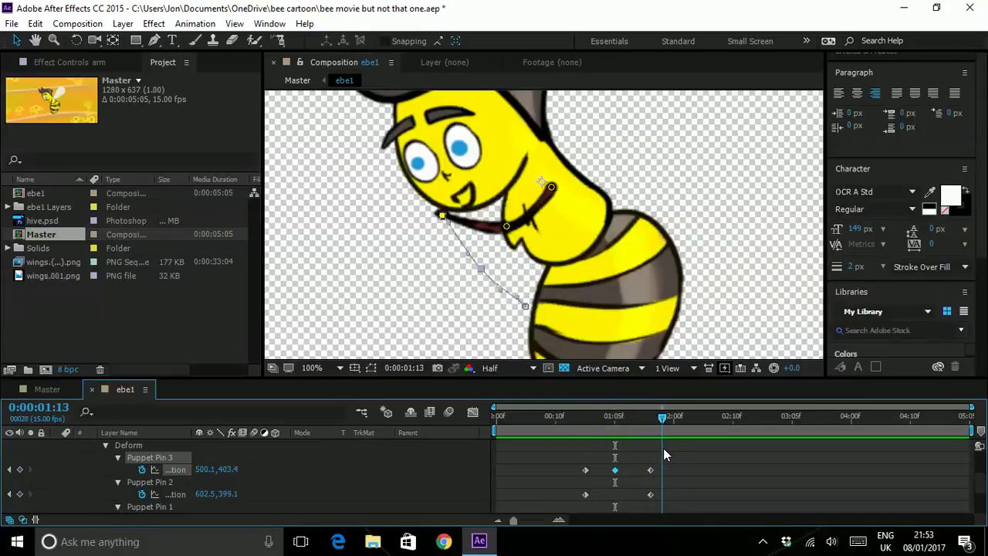
pyautogui.click(20, 470)
pyautogui.click(20, 494)
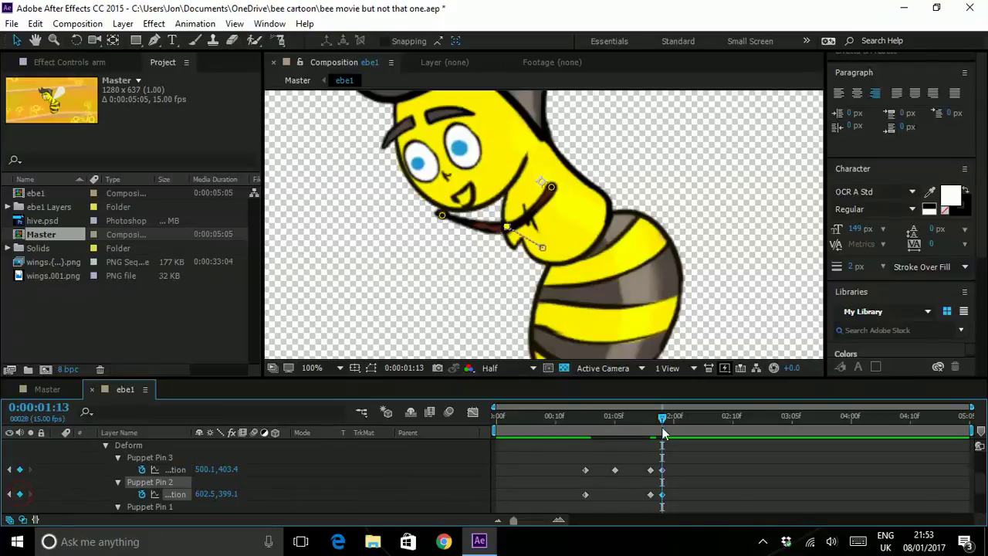
# Lower the hand and elbow pins partway toward the body at 0:00:02:02
pyautogui.moveTo(681, 418); pyautogui.dragTo(687, 418)
pyautogui.moveTo(443, 219); pyautogui.dragTo(485, 286)
pyautogui.moveTo(506, 227); pyautogui.dragTo(525, 244)
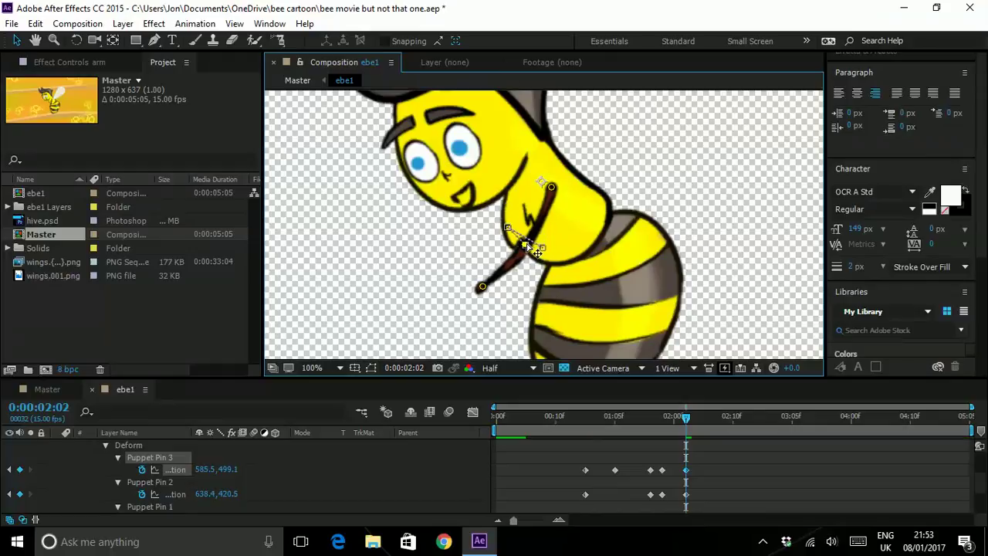
# Move the hand pin inward and down at 0:00:02:01, and preview the arm motion from 0:00:00:12
pyautogui.moveTo(687, 425)
pyautogui.mouseDown()
pyautogui.moveTo(651, 423)
pyautogui.moveTo(679, 424)
pyautogui.mouseUp()
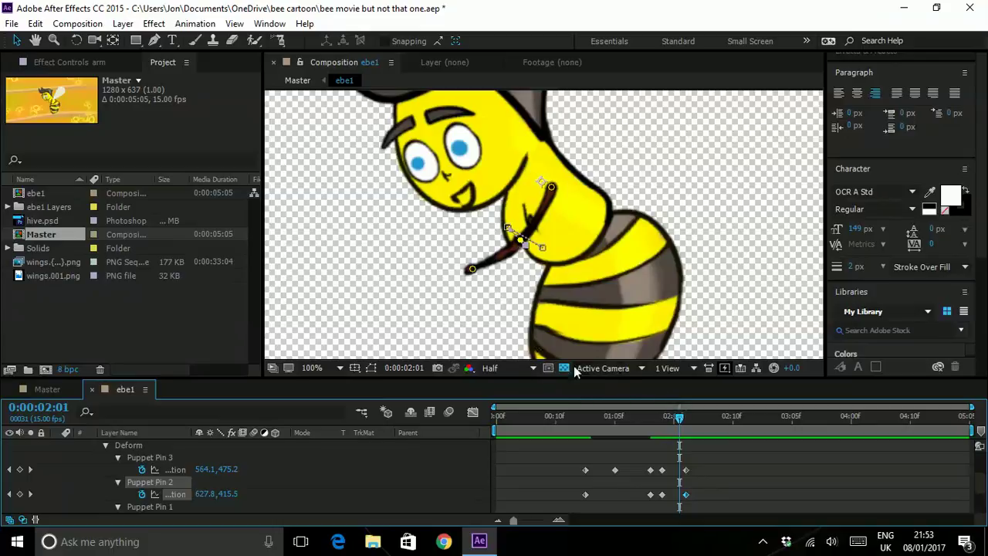
pyautogui.moveTo(473, 274); pyautogui.dragTo(488, 284)
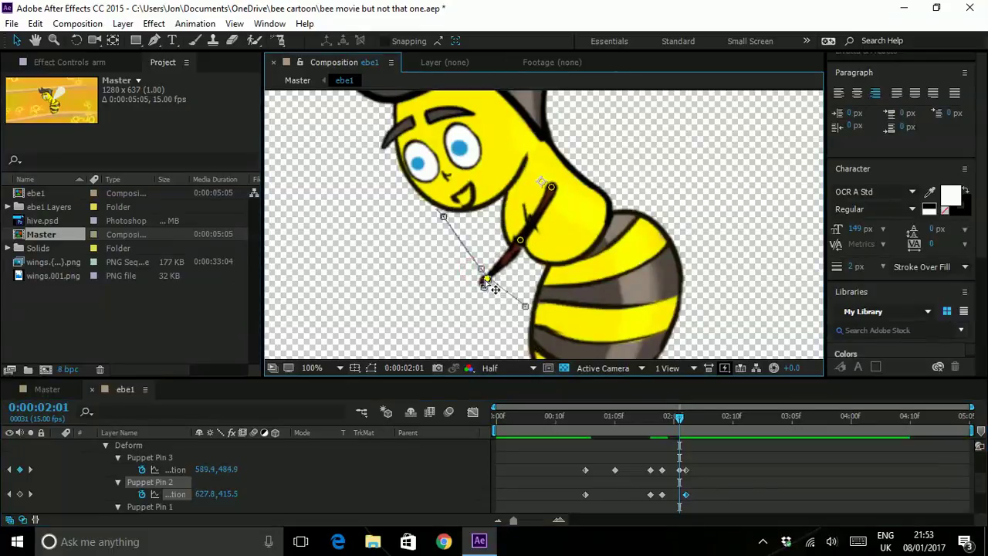
pyautogui.click(655, 422)
pyautogui.moveTo(654, 422); pyautogui.dragTo(566, 425)
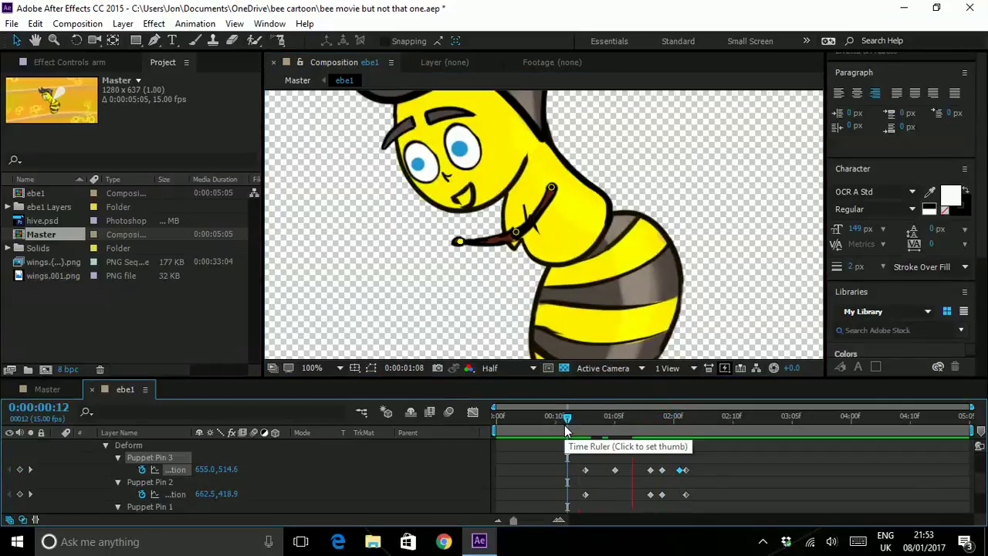
# Shift the lowered-pose keyframes one frame later and paste copies of the raised and lowered keyframes of Puppet Pins 2 and 3 at 0:00:02:09
pyautogui.click(669, 423)
pyautogui.moveTo(669, 423)
pyautogui.mouseDown()
pyautogui.moveTo(703, 437)
pyautogui.moveTo(679, 437)
pyautogui.mouseUp()
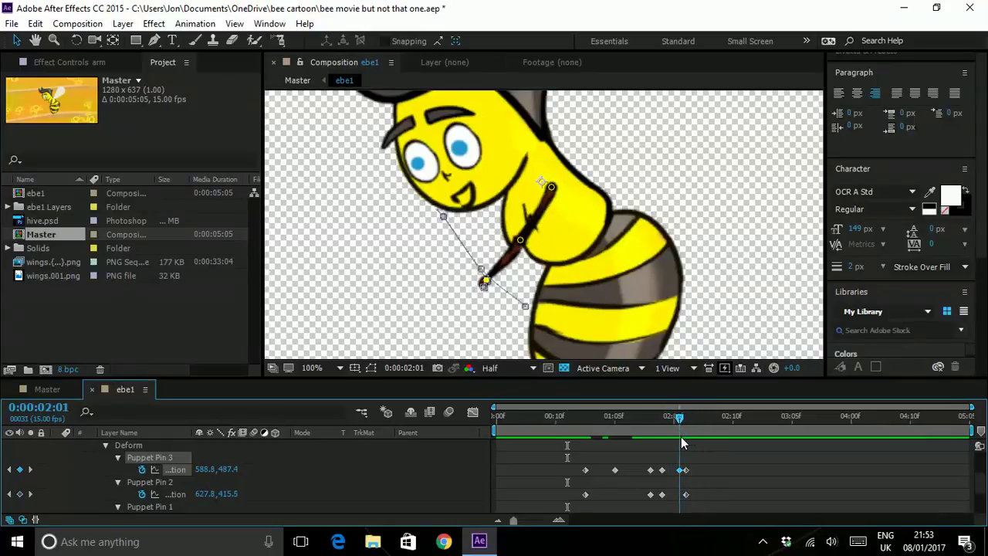
pyautogui.moveTo(701, 504); pyautogui.dragTo(646, 464)
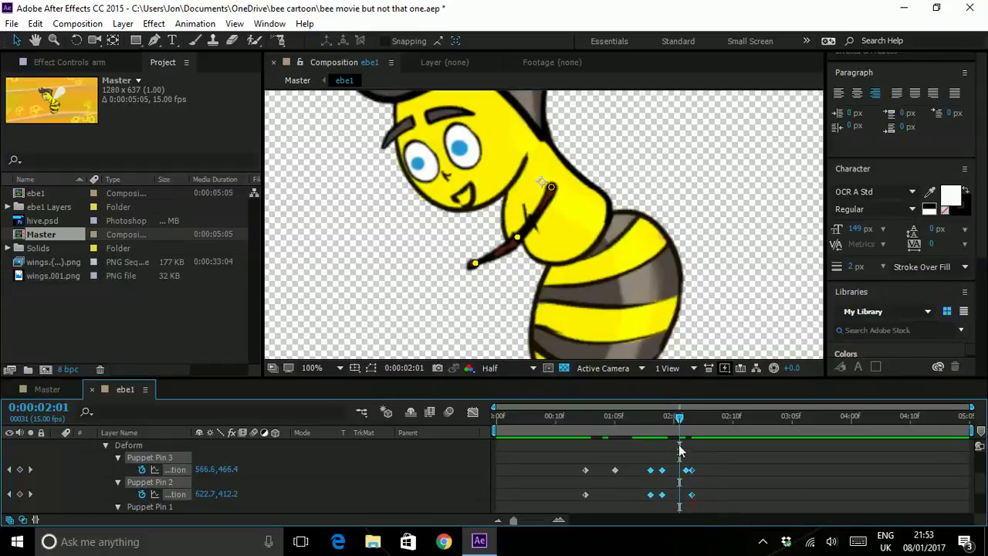
pyautogui.moveTo(679, 417); pyautogui.dragTo(725, 463)
pyautogui.hotkey('ctrl', 'v')
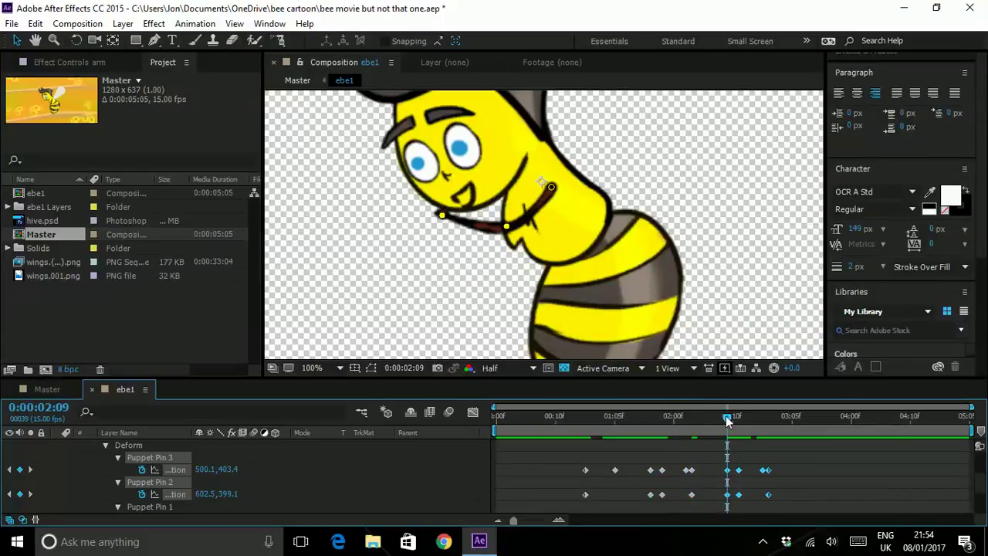
# Preview the repeated arm gesture, starting playback from 0:00:00:10
pyautogui.moveTo(726, 419); pyautogui.dragTo(697, 422)
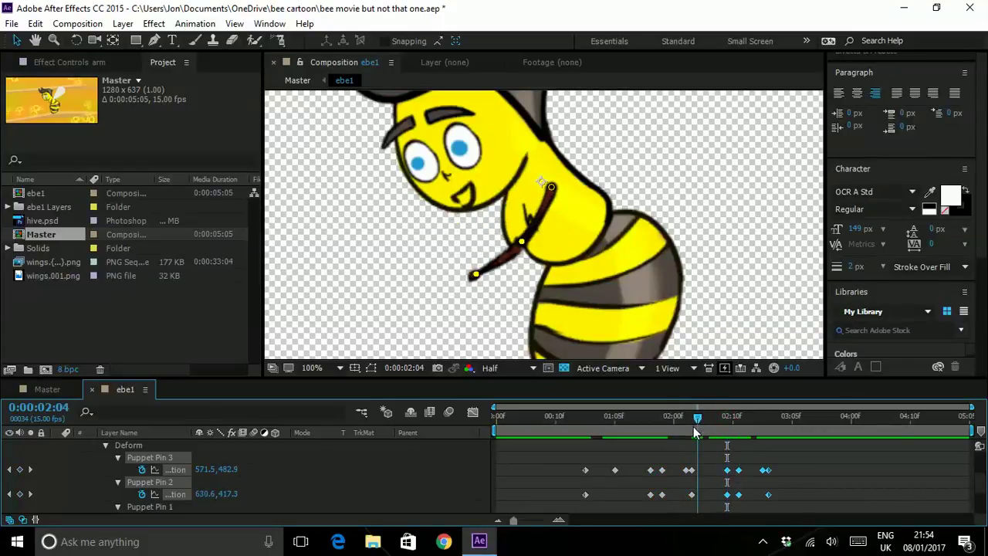
pyautogui.moveTo(698, 417); pyautogui.dragTo(576, 416)
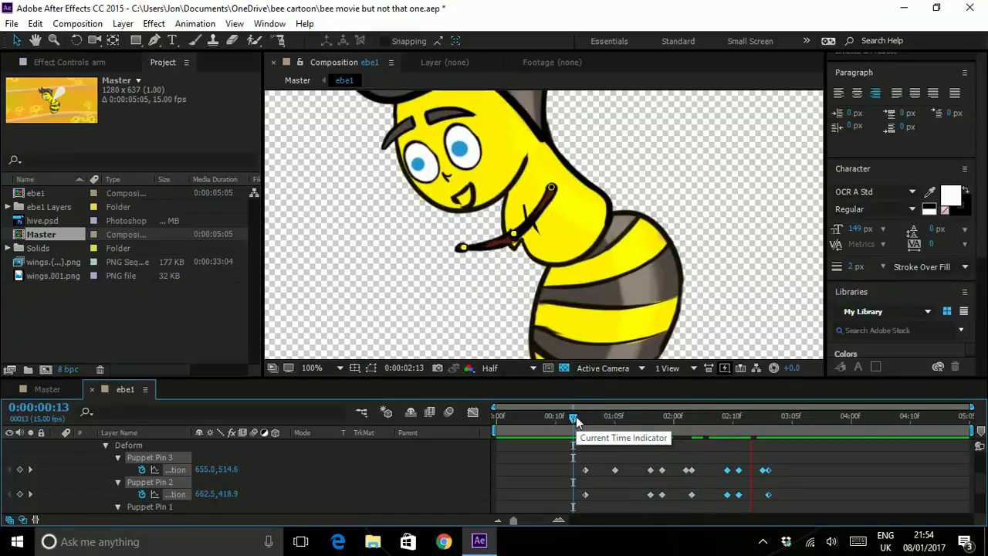
pyautogui.moveTo(697, 417); pyautogui.dragTo(554, 417)
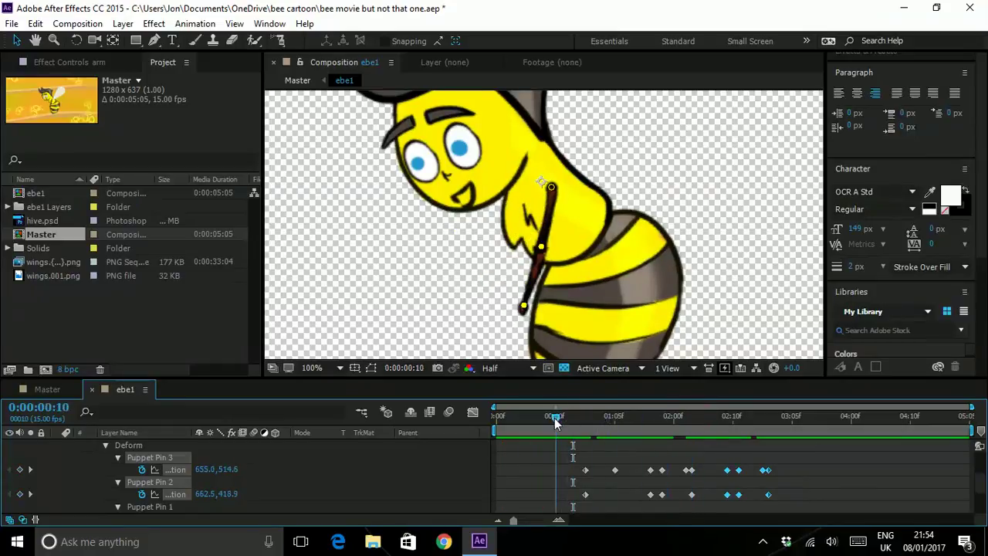
pyautogui.press('space')
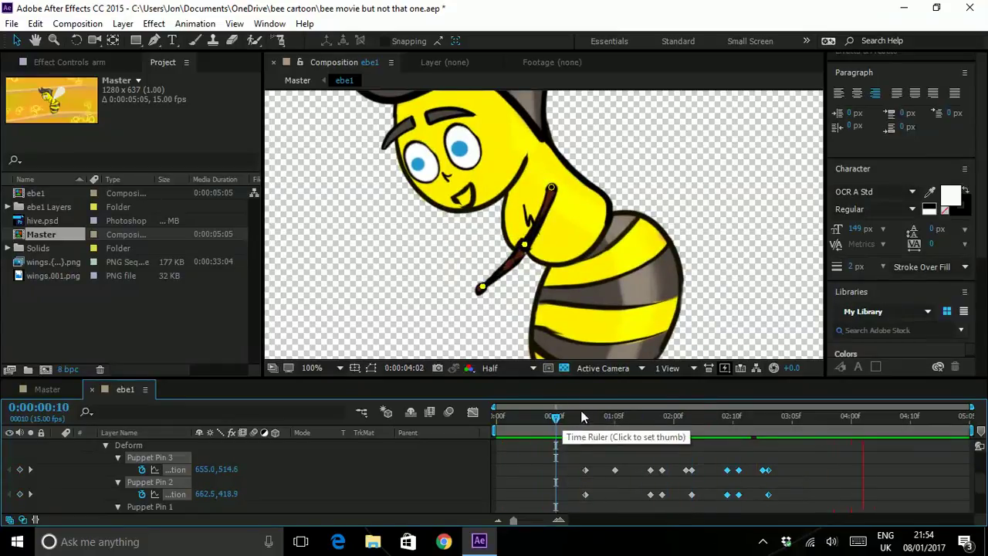
# Raise the elbow and hand pins partway at 0:00:03:07 to keyframe a smaller arm gesture
pyautogui.moveTo(627, 423); pyautogui.dragTo(806, 455)
pyautogui.moveTo(494, 296); pyautogui.dragTo(468, 260)
pyautogui.click(359, 444)
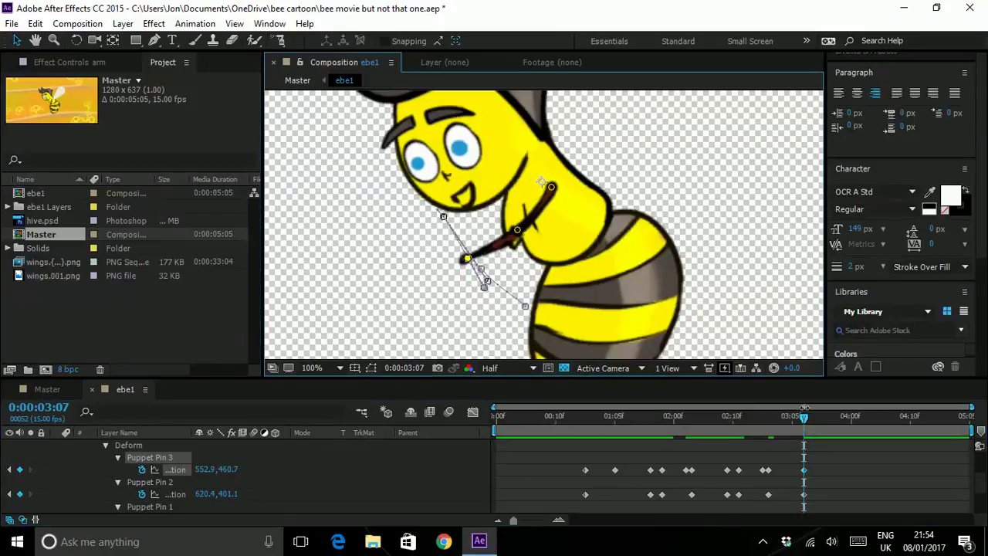
# Copy the first resting-pose keyframes of all three puppet pins and paste them at 0:00:03:11
pyautogui.moveTo(804, 423); pyautogui.dragTo(814, 444)
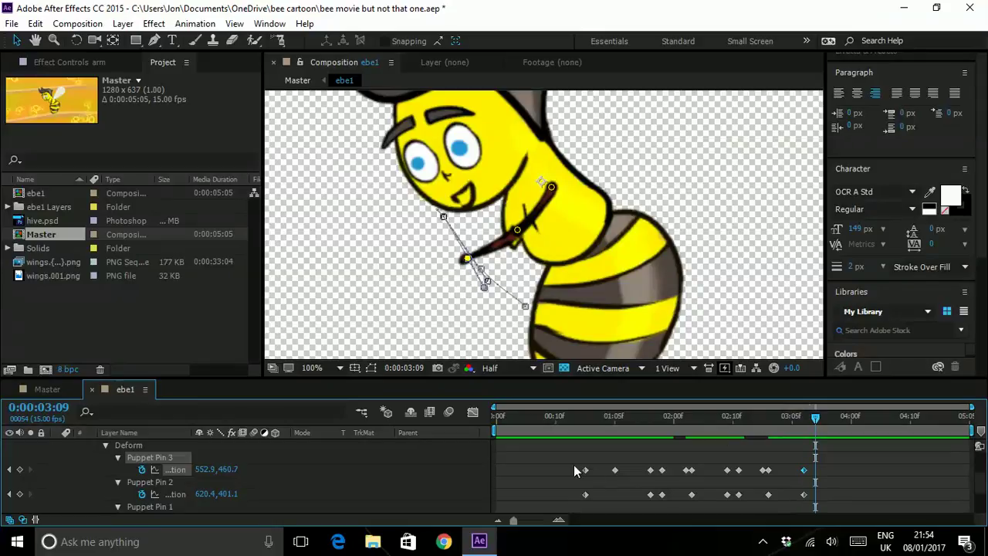
pyautogui.moveTo(575, 470); pyautogui.dragTo(608, 510)
pyautogui.moveTo(601, 459); pyautogui.dragTo(603, 459)
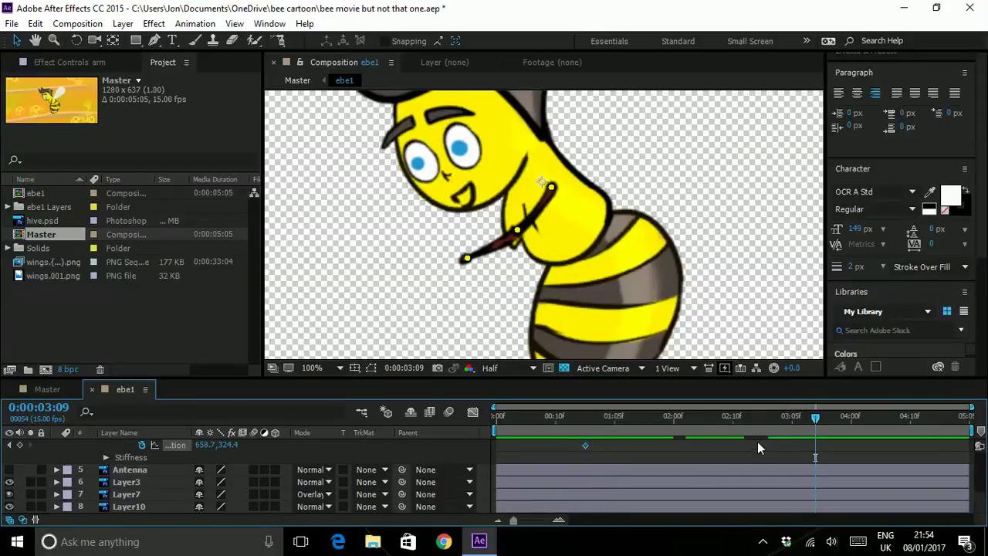
pyautogui.scroll(1, 757, 443)
pyautogui.scroll(1, 819, 457)
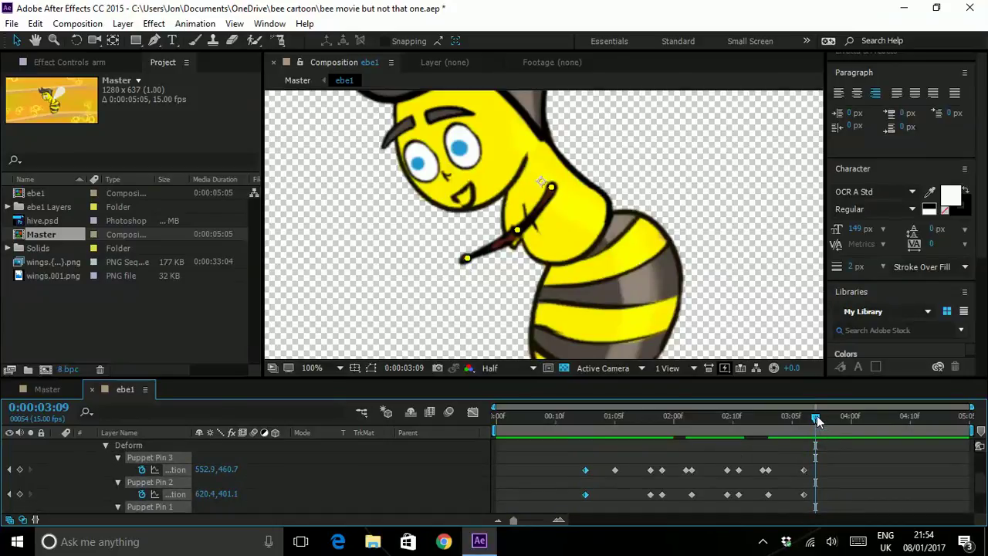
pyautogui.moveTo(818, 419); pyautogui.dragTo(829, 416)
pyautogui.hotkey('ctrl', 'v')
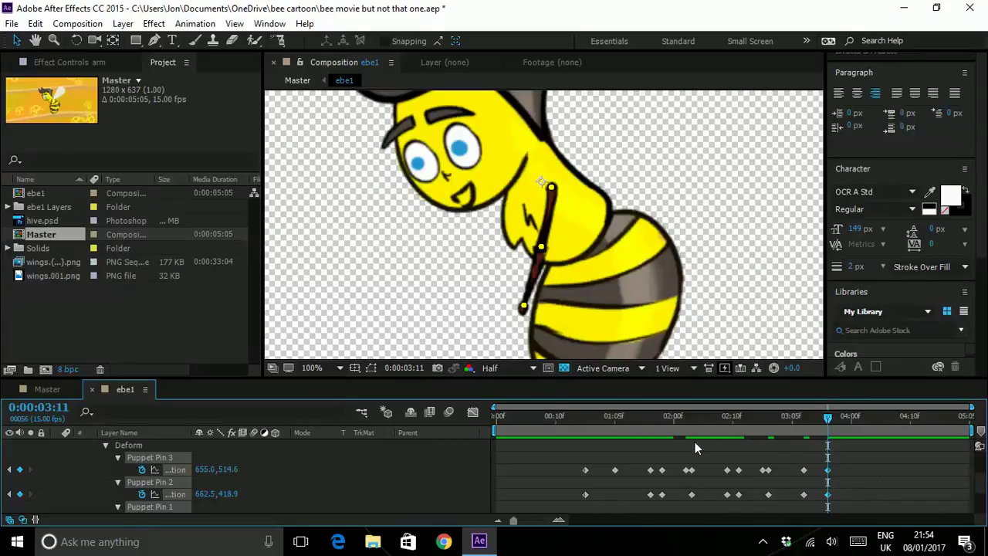
# Select all the puppet pin keyframes and stretch them proportionally so the last ones land at 0:00:05:04
pyautogui.moveTo(847, 456); pyautogui.dragTo(584, 471)
pyautogui.scroll(3, 788, 478)
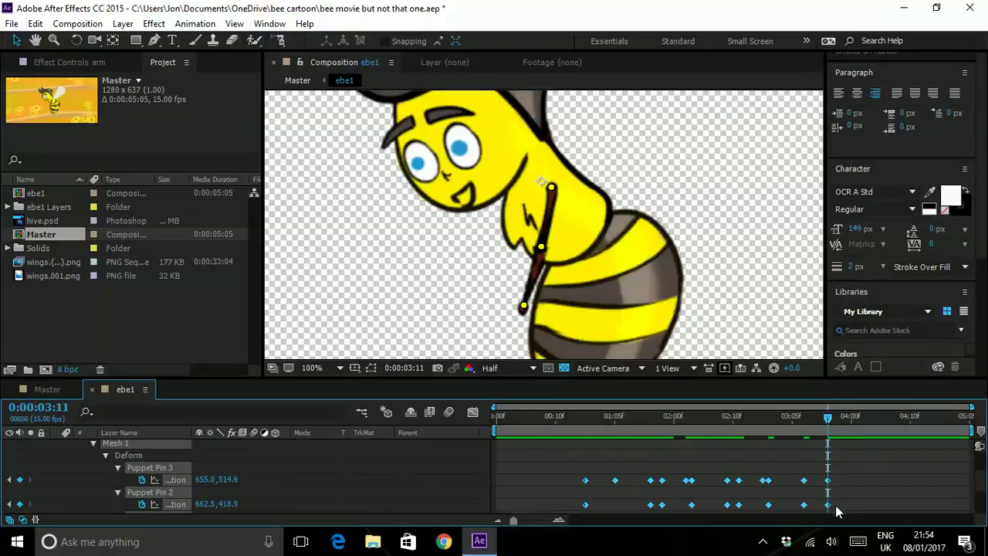
pyautogui.scroll(-3, 839, 509)
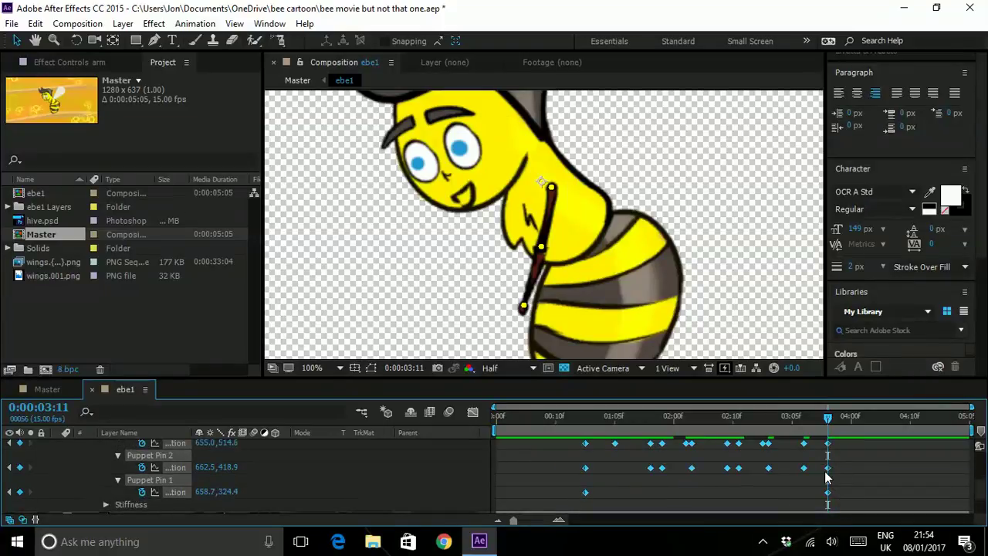
pyautogui.moveTo(827, 473); pyautogui.dragTo(961, 499)
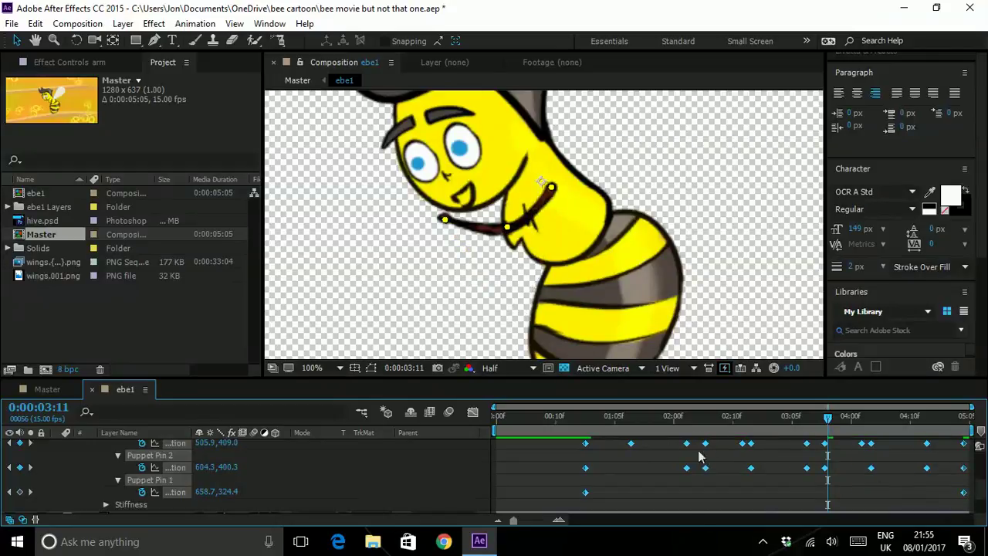
pyautogui.scroll(3, 687, 484)
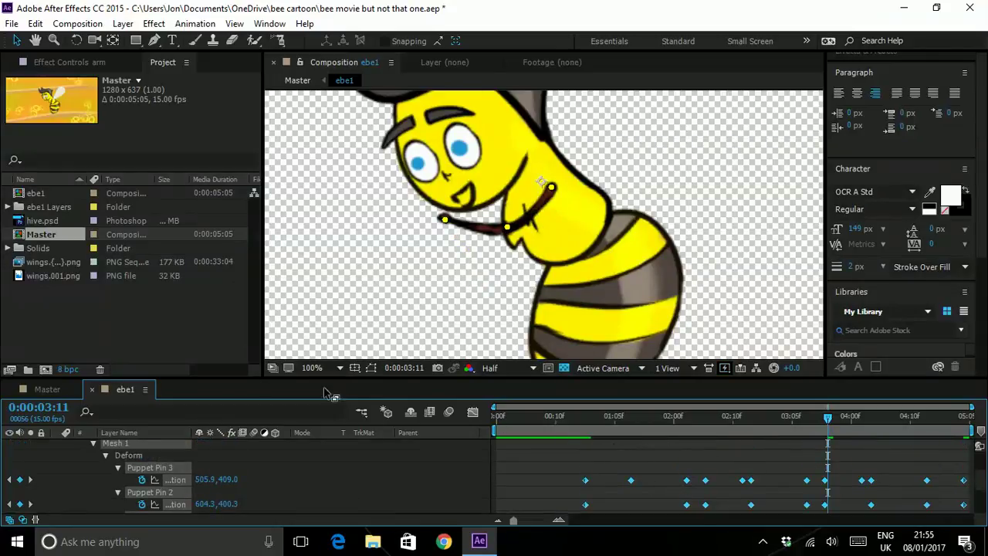
# In the Master composition, extend the work area's end to about 0:00:05:04 and preview the animation at Half resolution from 0:00:00:06
pyautogui.click(41, 390)
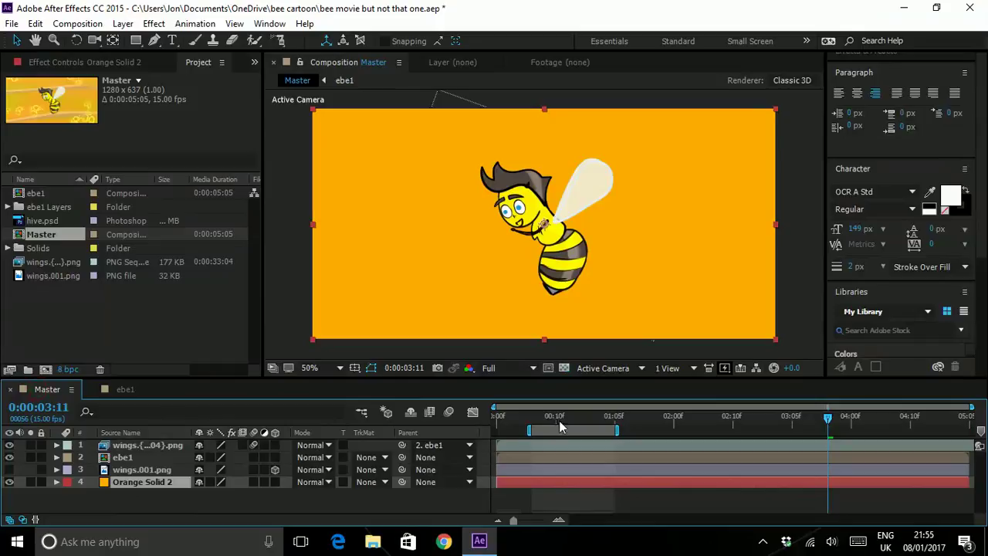
pyautogui.moveTo(616, 430); pyautogui.dragTo(965, 452)
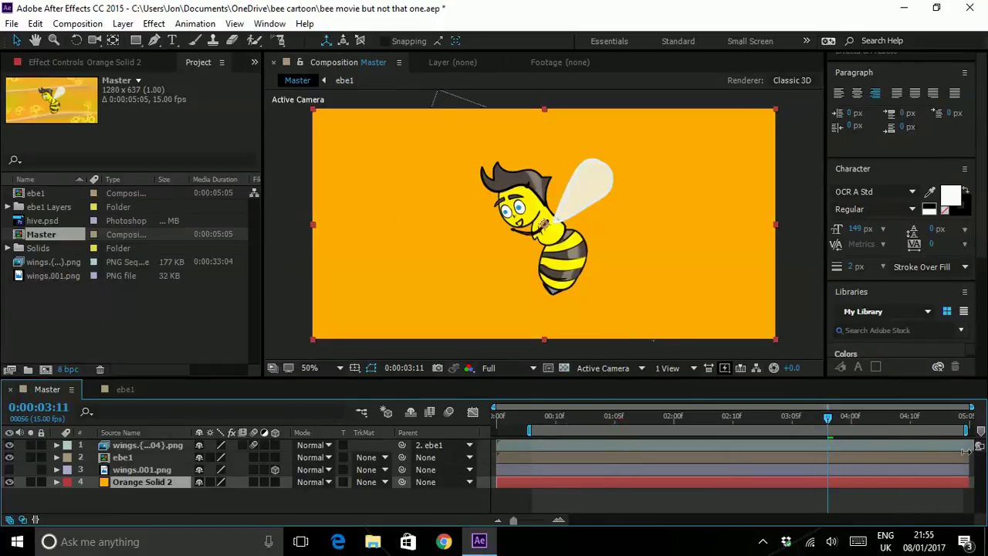
pyautogui.click(512, 367)
pyautogui.click(511, 422)
pyautogui.moveTo(550, 424); pyautogui.dragTo(537, 428)
pyautogui.press('space')
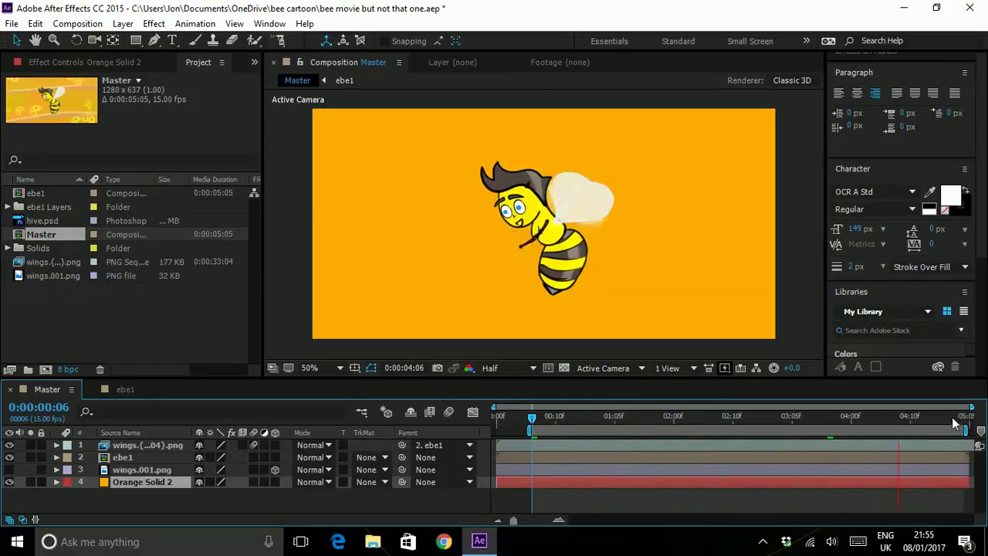
pyautogui.moveTo(952, 416); pyautogui.dragTo(982, 429)
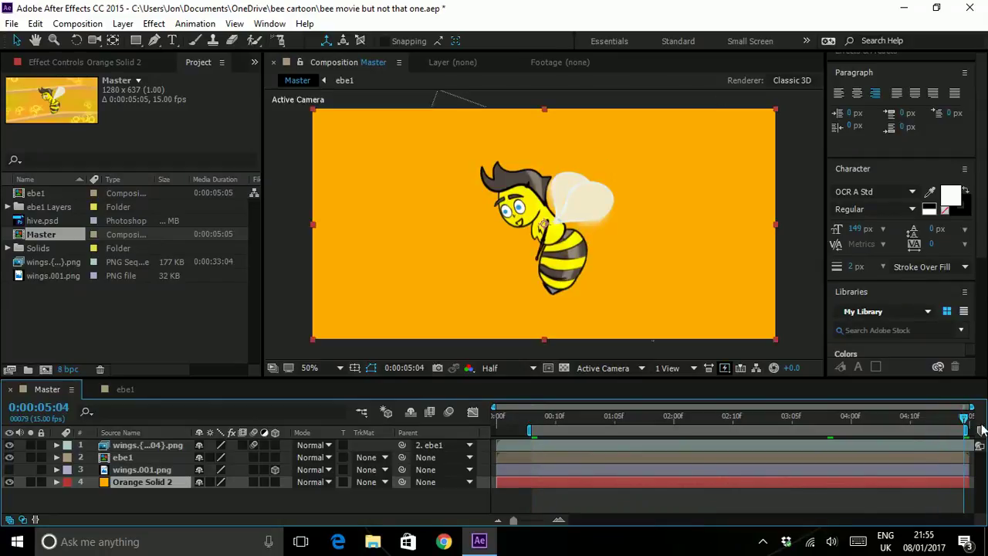
# Return to the ebe1 composition, collapse and duplicate the arm layer, and offset the copy toward the front of the bee's chest
pyautogui.click(125, 389)
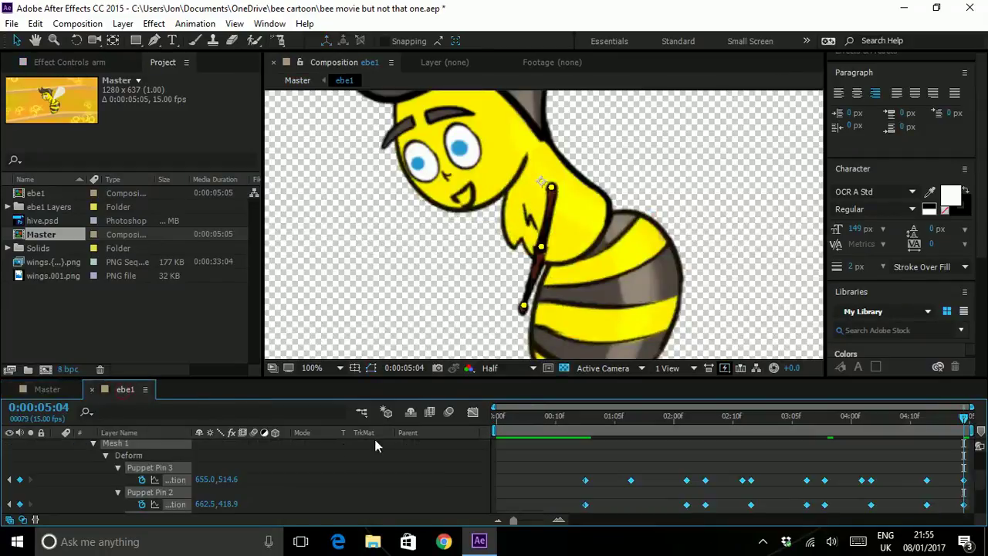
pyautogui.scroll(3, 163, 477)
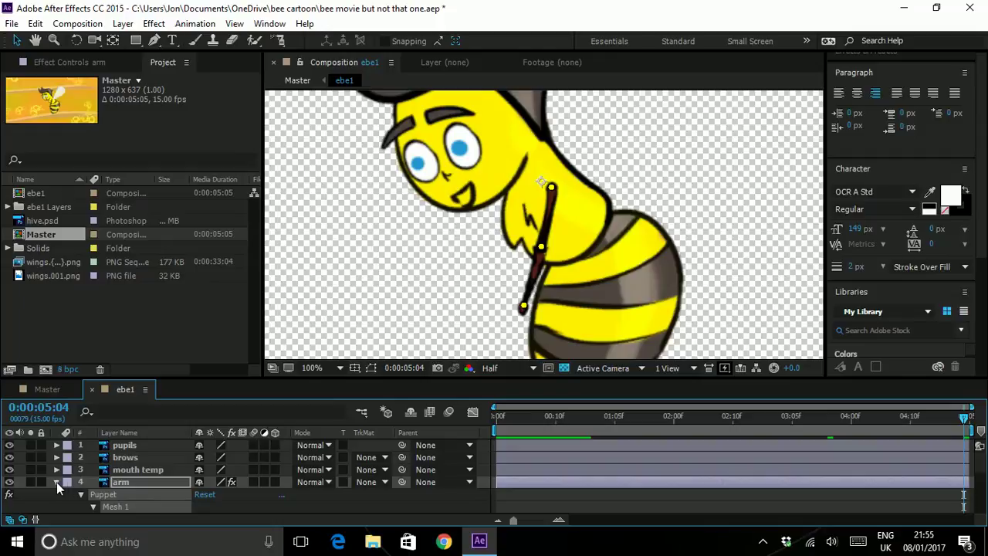
pyautogui.click(56, 482)
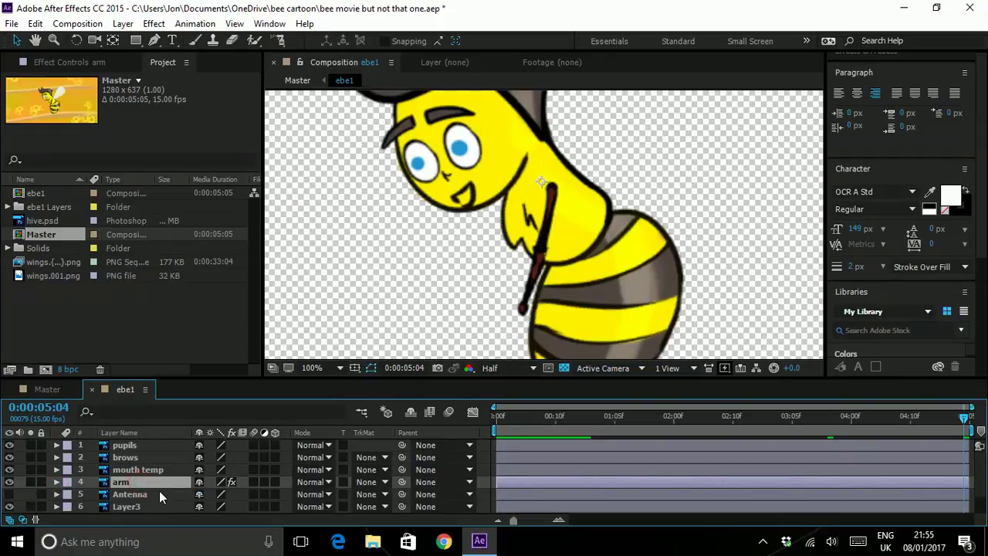
pyautogui.hotkey('ctrl', 'd')
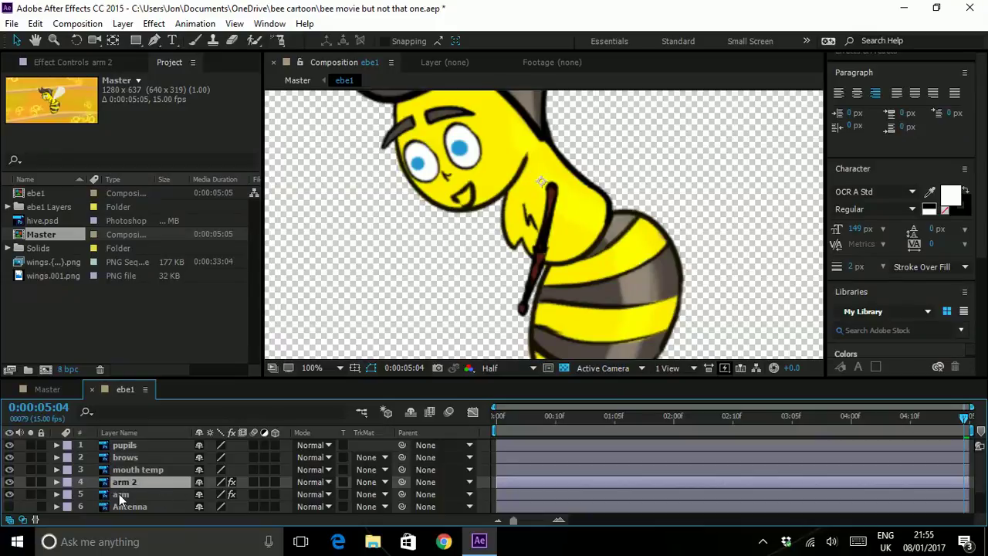
pyautogui.moveTo(550, 205); pyautogui.dragTo(529, 212)
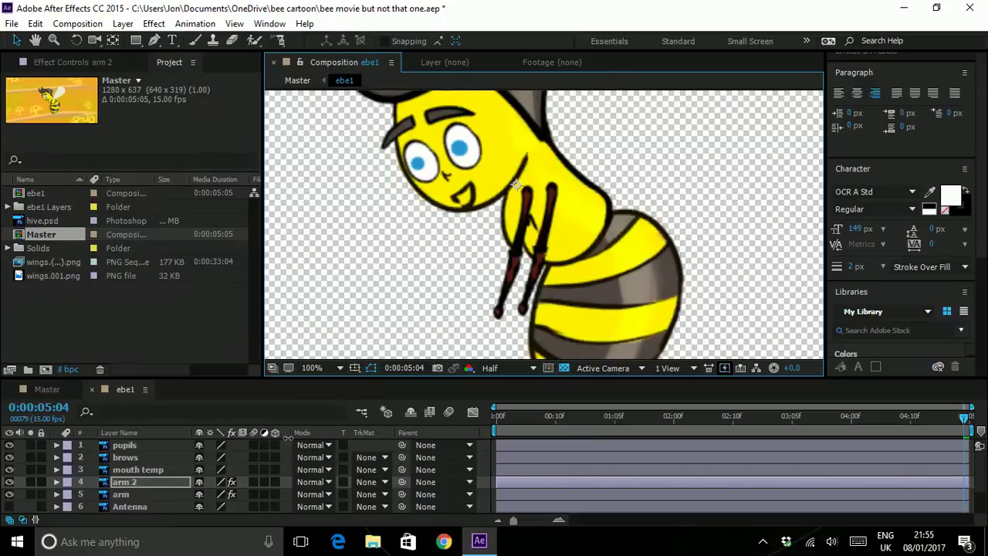
# Rotate the arm 2 layer to 15° and collapse its properties
pyautogui.press('r')
pyautogui.moveTo(218, 495); pyautogui.dragTo(225, 497)
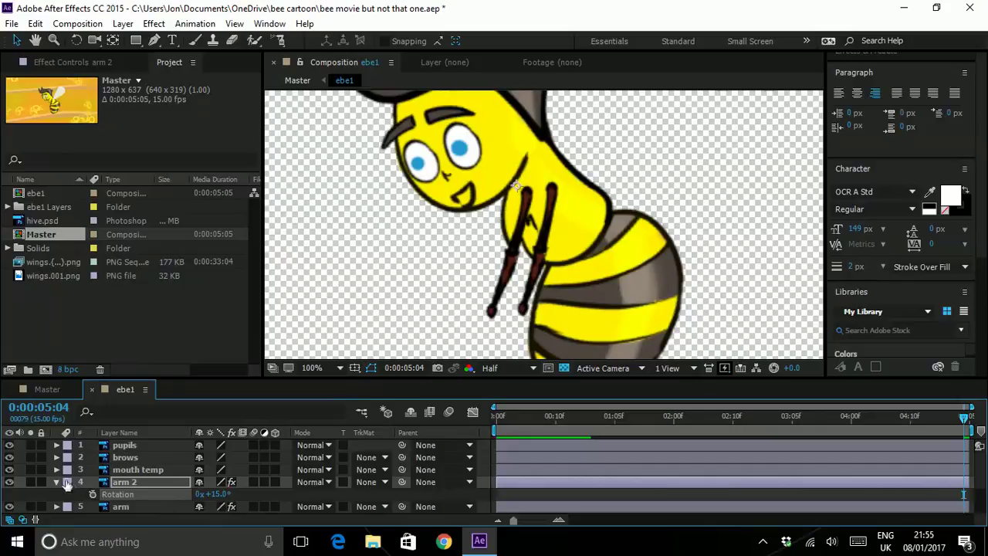
pyautogui.click(57, 481)
# Move the arm 2 layer below Layer10 so it sits behind the bee's body, and nudge the arm into place
pyautogui.scroll(-2, 136, 502)
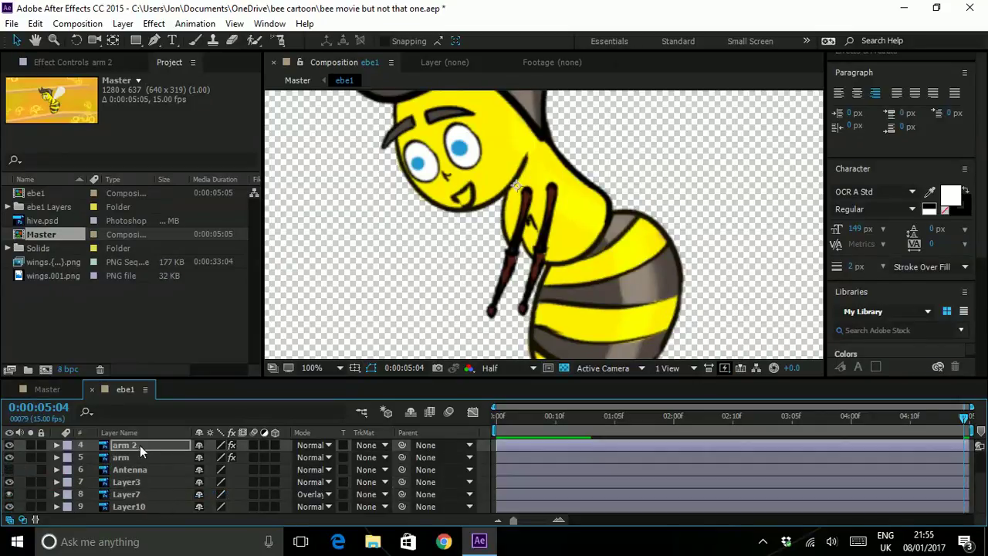
pyautogui.moveTo(140, 446); pyautogui.dragTo(146, 509)
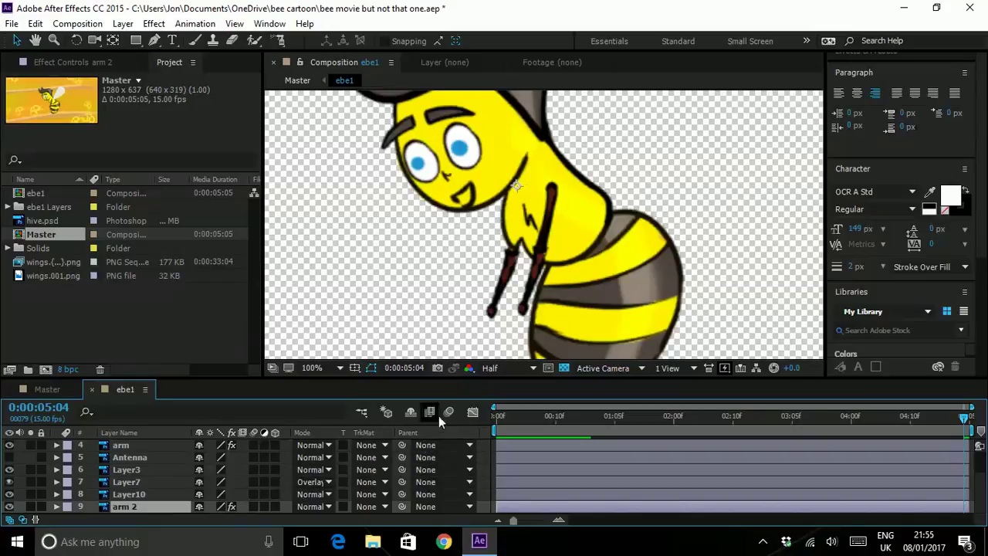
pyautogui.click(508, 270)
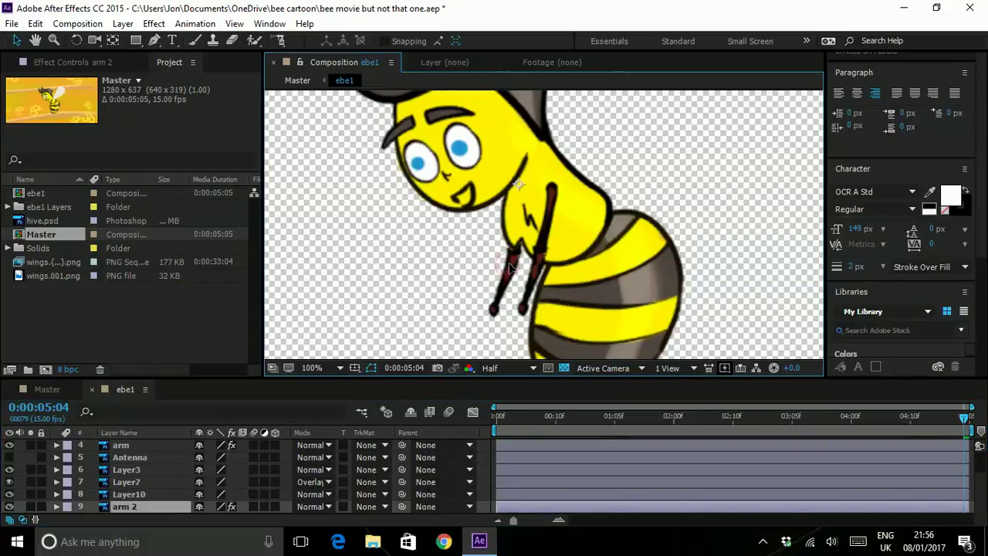
pyautogui.click(529, 399)
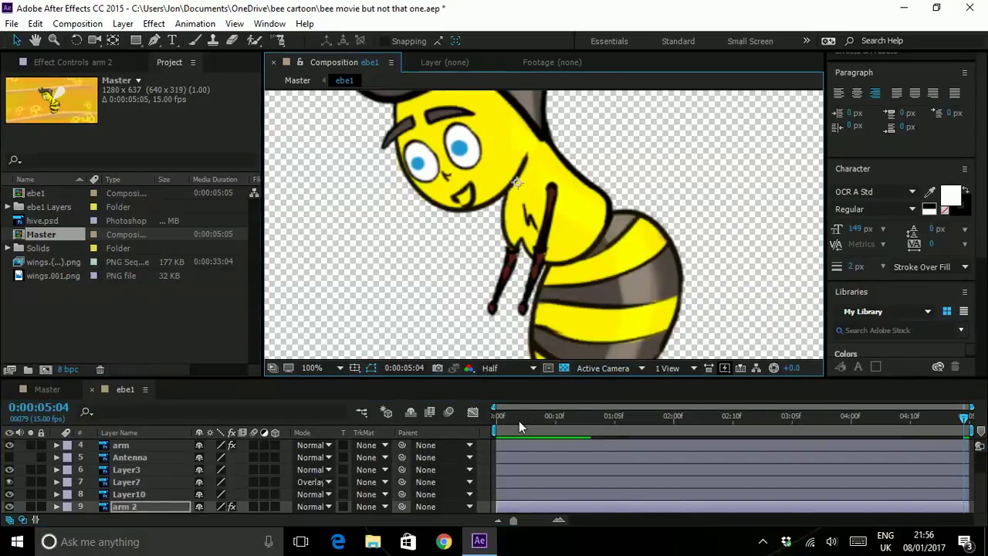
# Switch to the Master composition and preview the two-armed animation from 0:00:00:08
pyautogui.click(47, 389)
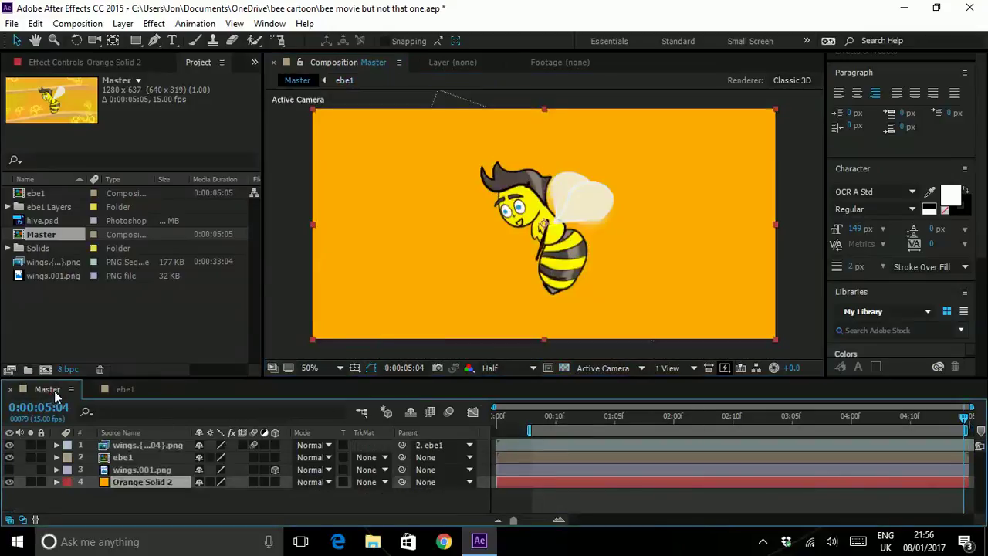
pyautogui.moveTo(554, 419); pyautogui.dragTo(547, 414)
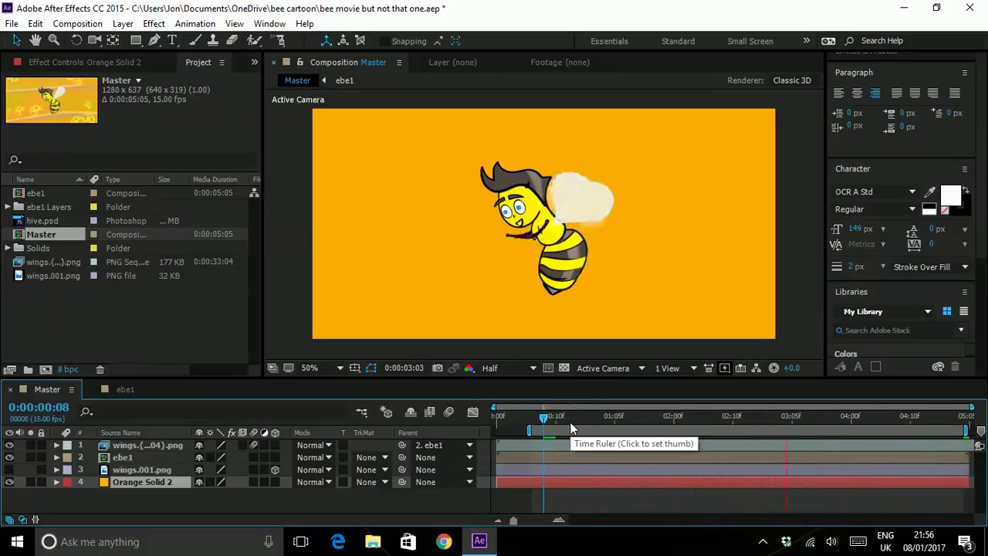
# At 0:00:00:09, place puppet pins on the ebe1 layer at the bee's tail tip, waist, neck and hair, and reveal their keyframes
pyautogui.moveTo(572, 420); pyautogui.dragTo(551, 424)
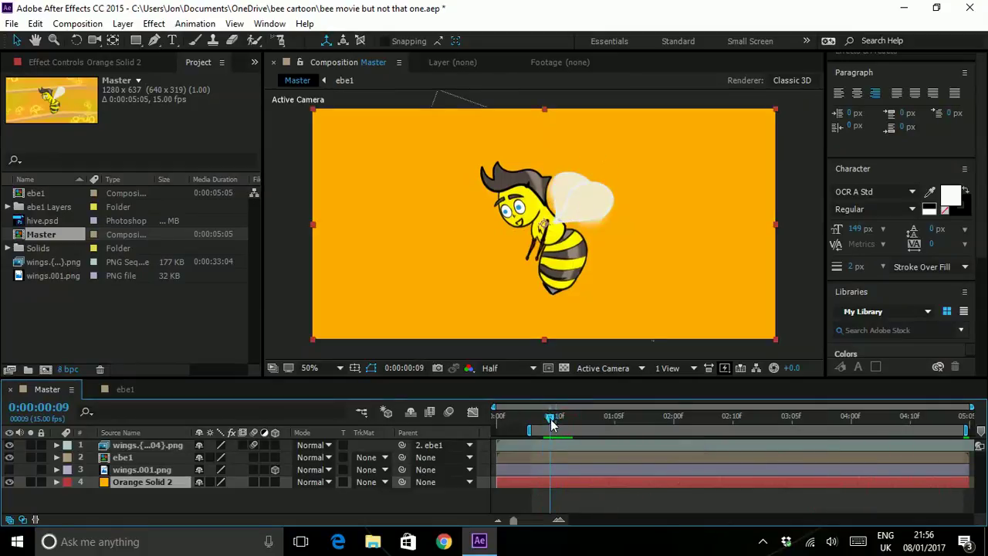
pyautogui.click(124, 457)
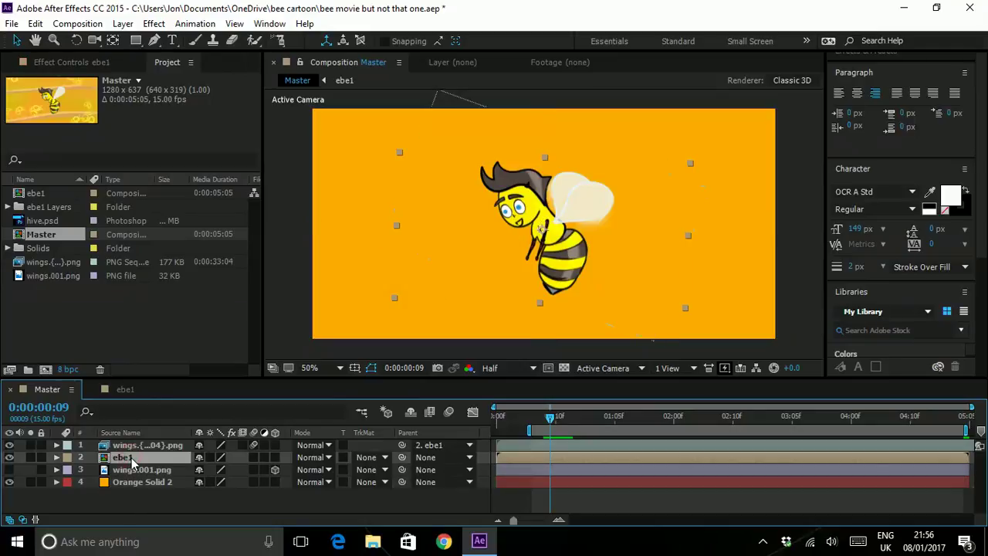
pyautogui.click(278, 40)
pyautogui.click(316, 38)
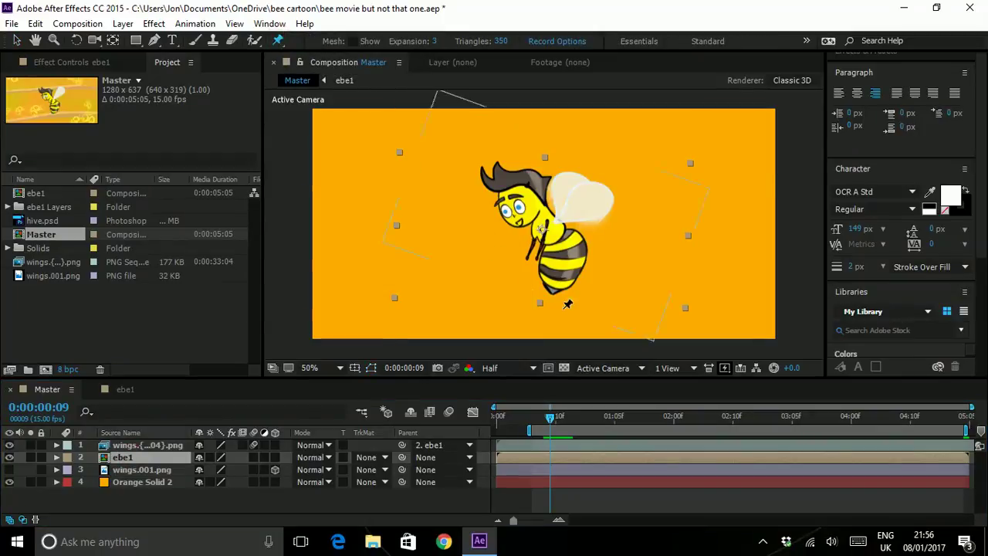
pyautogui.click(562, 282)
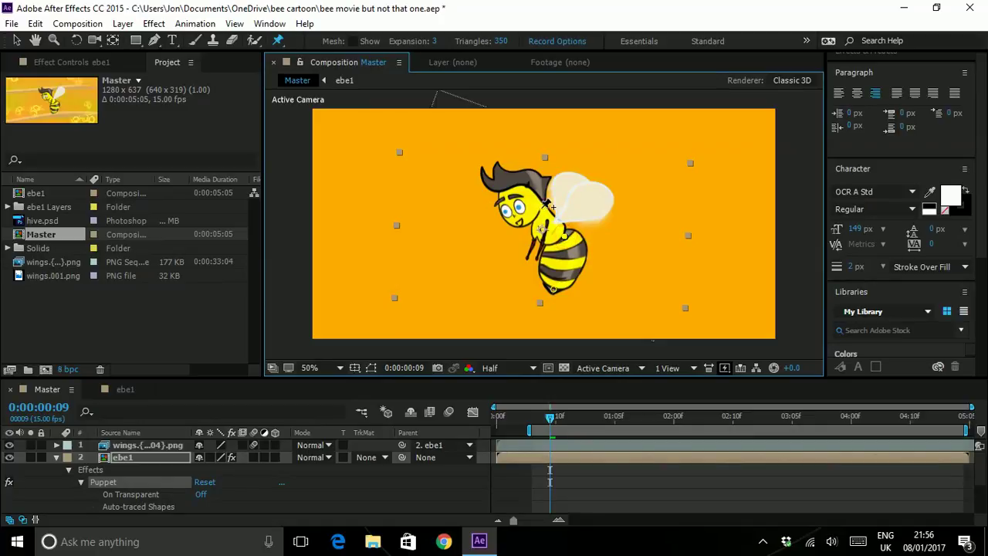
pyautogui.click(514, 172)
pyautogui.press('u')
pyautogui.scroll(-1, 548, 463)
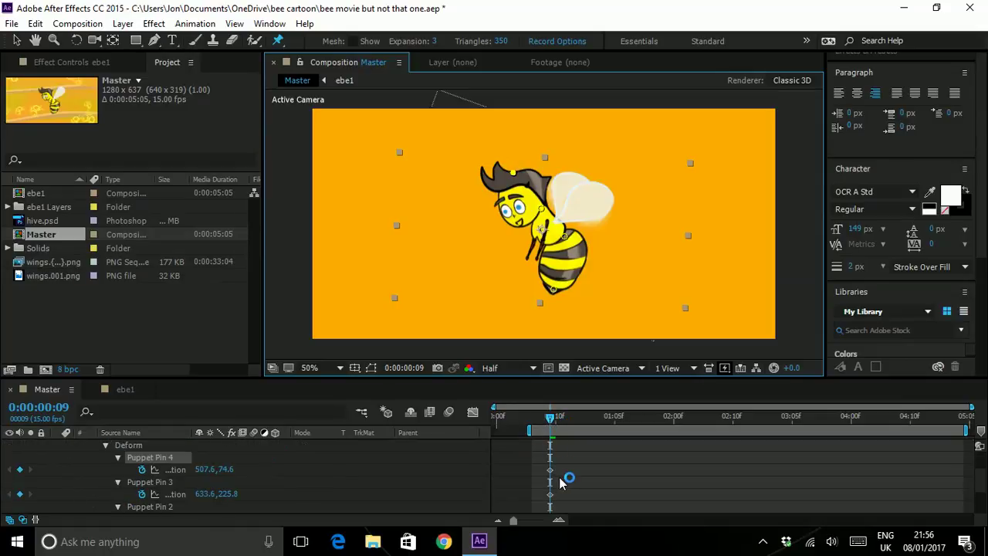
# Add holding position keyframes for all four puppet pins at 0:00:01:00
pyautogui.press('.')
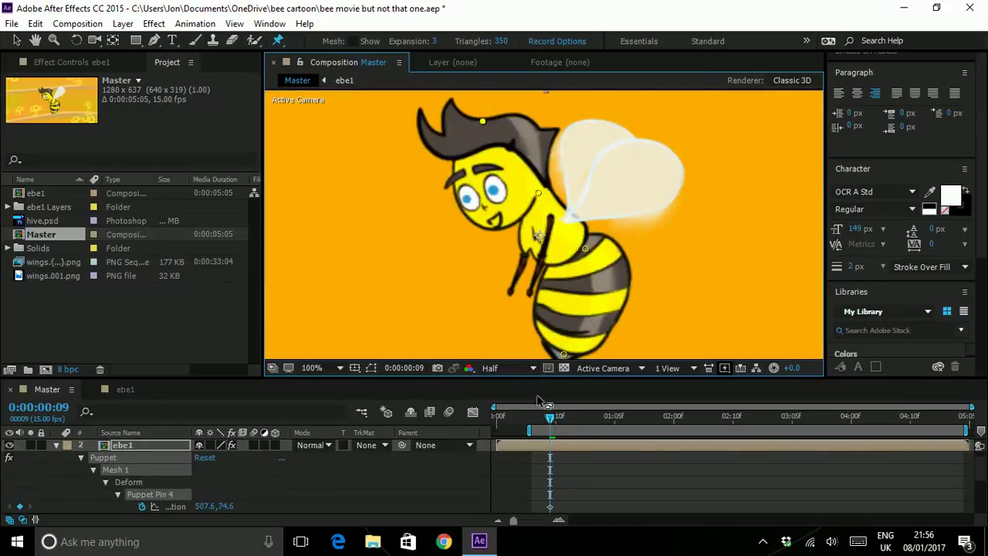
pyautogui.moveTo(550, 420); pyautogui.dragTo(584, 429)
pyautogui.scroll(-3, 256, 492)
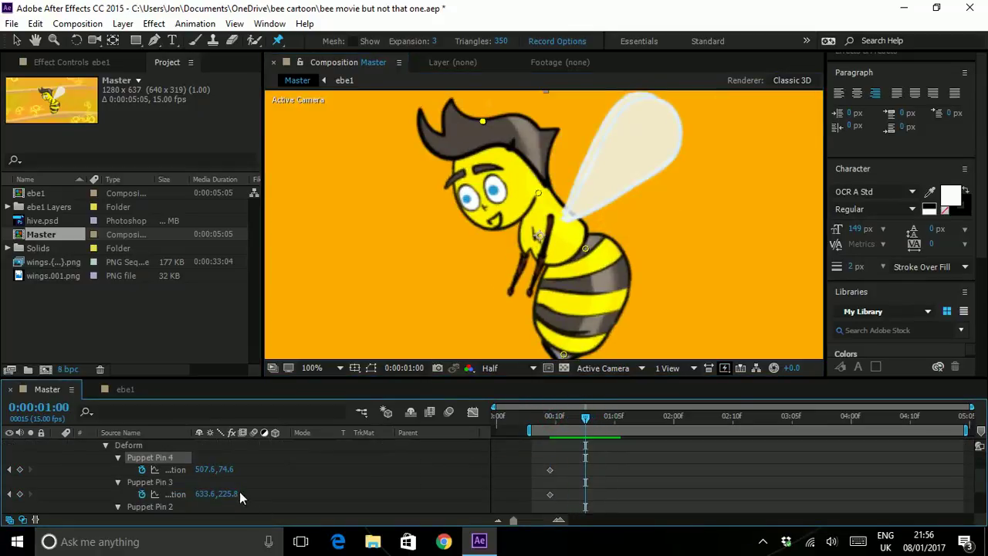
pyautogui.click(20, 469)
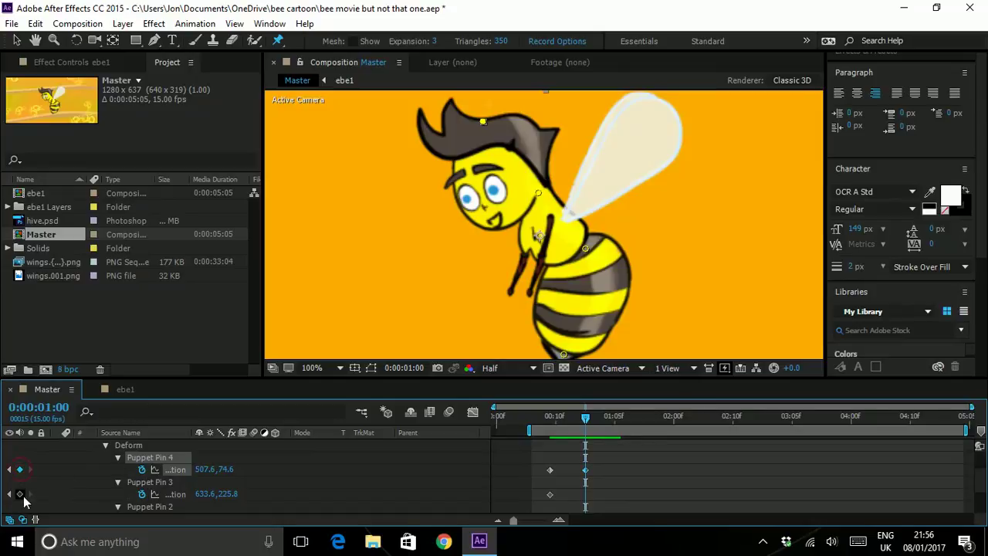
pyautogui.click(20, 494)
pyautogui.scroll(-3, 21, 503)
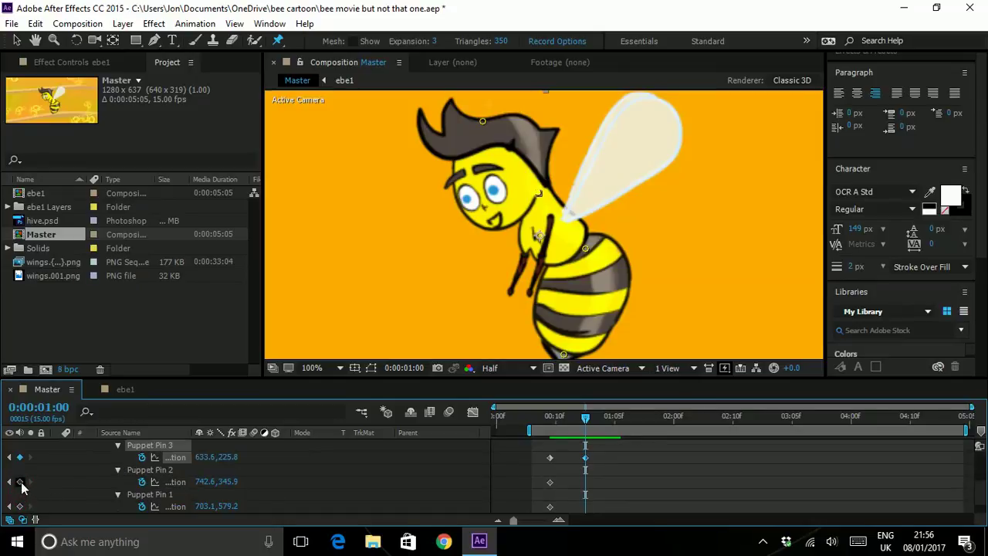
pyautogui.click(20, 481)
pyautogui.click(20, 507)
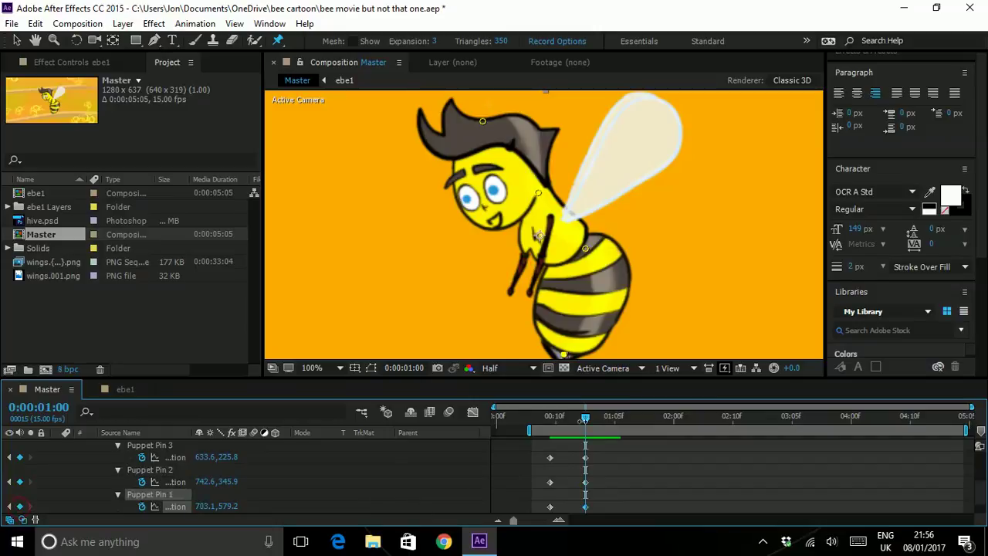
# At 0:00:02:02, shift the hair pin slightly backward and move the tail pin to about 715.7, 577.1
pyautogui.moveTo(586, 417); pyautogui.dragTo(686, 447)
pyautogui.moveTo(486, 120); pyautogui.dragTo(491, 122)
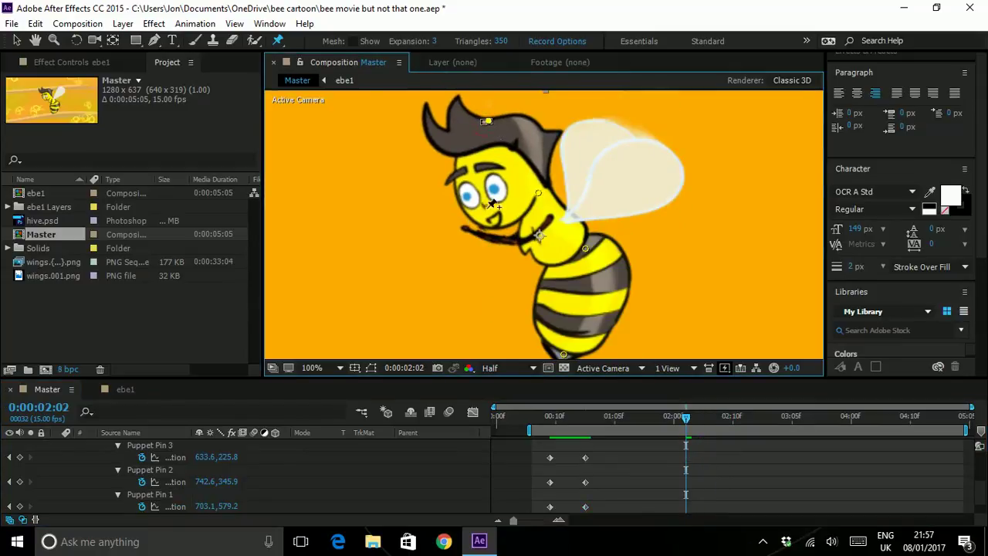
pyautogui.moveTo(564, 355); pyautogui.dragTo(568, 355)
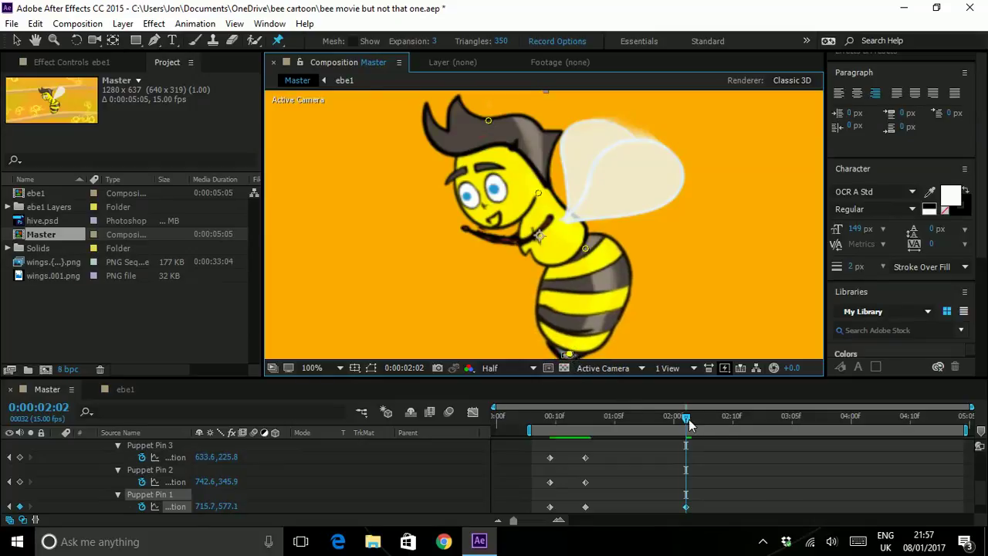
# At 0:00:02:13, tilt the head forward and down with the hair pin and move the tail pin to about 695.0, 574.7
pyautogui.moveTo(686, 421); pyautogui.dragTo(754, 436)
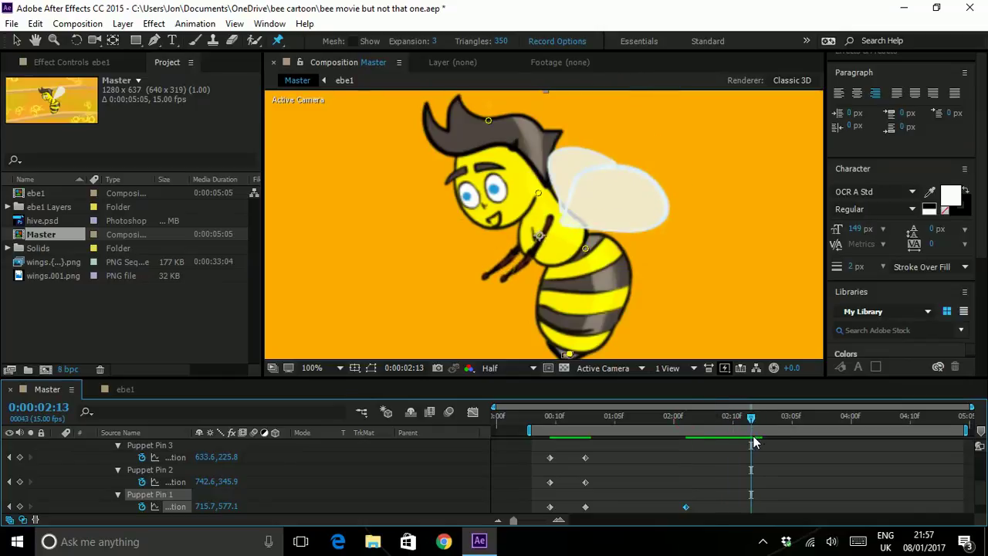
pyautogui.moveTo(488, 120); pyautogui.dragTo(477, 127)
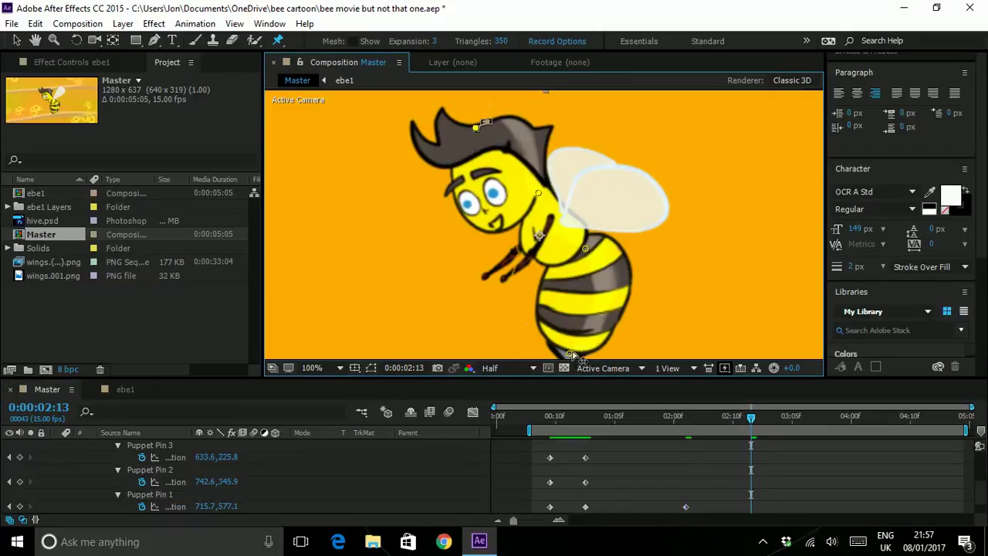
pyautogui.moveTo(570, 356); pyautogui.dragTo(559, 353)
# At 0:00:03:09, raise the head back with the hair pin and move the tail pin to about 712.8, 585.2
pyautogui.moveTo(753, 426); pyautogui.dragTo(819, 428)
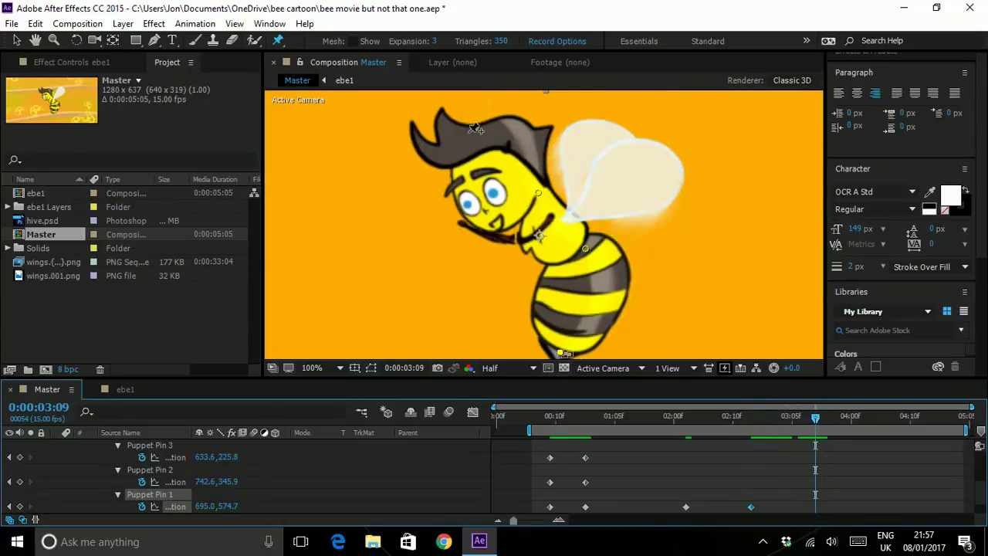
pyautogui.moveTo(480, 127); pyautogui.dragTo(487, 120)
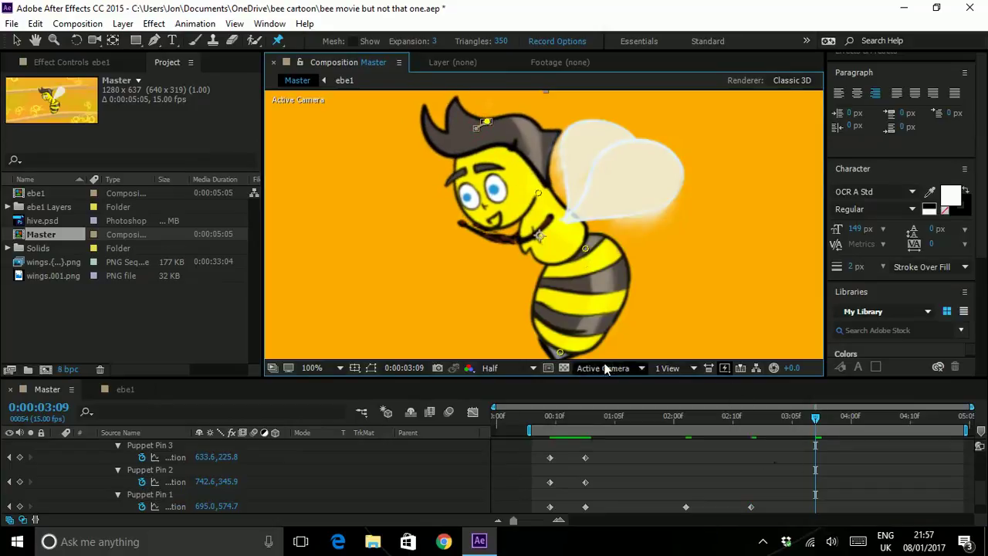
pyautogui.moveTo(563, 356); pyautogui.dragTo(577, 364)
# At 0:00:04:03, lower the head forward with the hair pin and move the tail pin to about 720.7, 583.3
pyautogui.moveTo(829, 422); pyautogui.dragTo(887, 426)
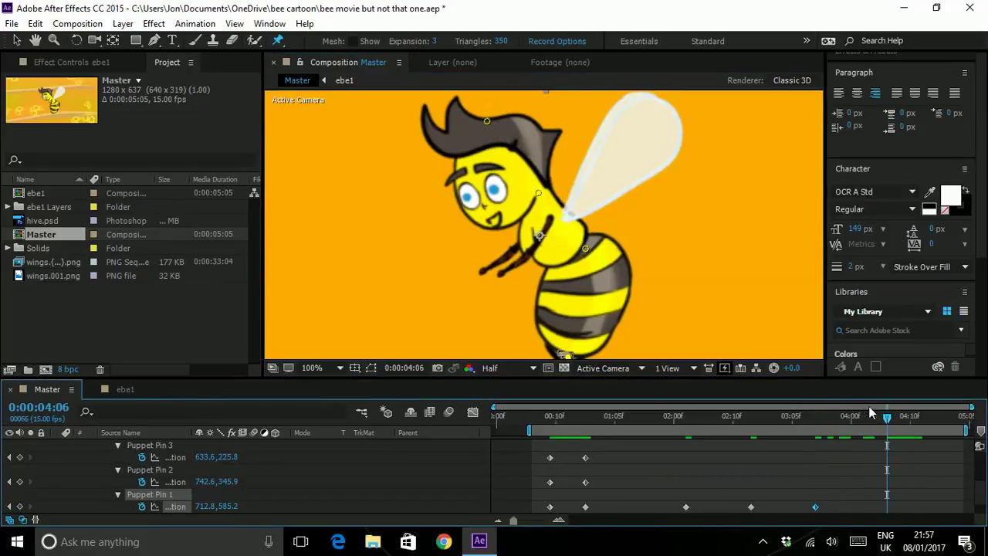
pyautogui.moveTo(888, 419); pyautogui.dragTo(872, 419)
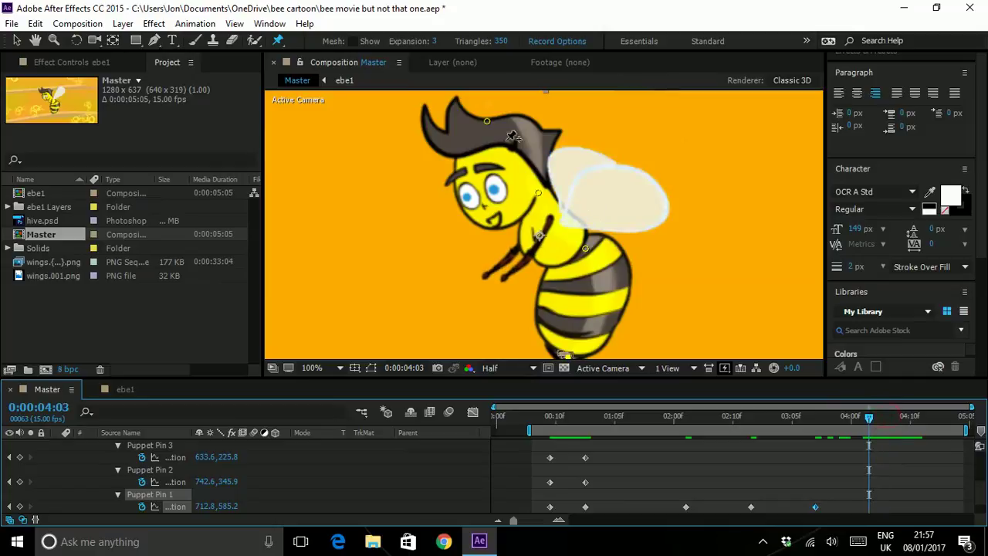
pyautogui.moveTo(485, 123); pyautogui.dragTo(477, 126)
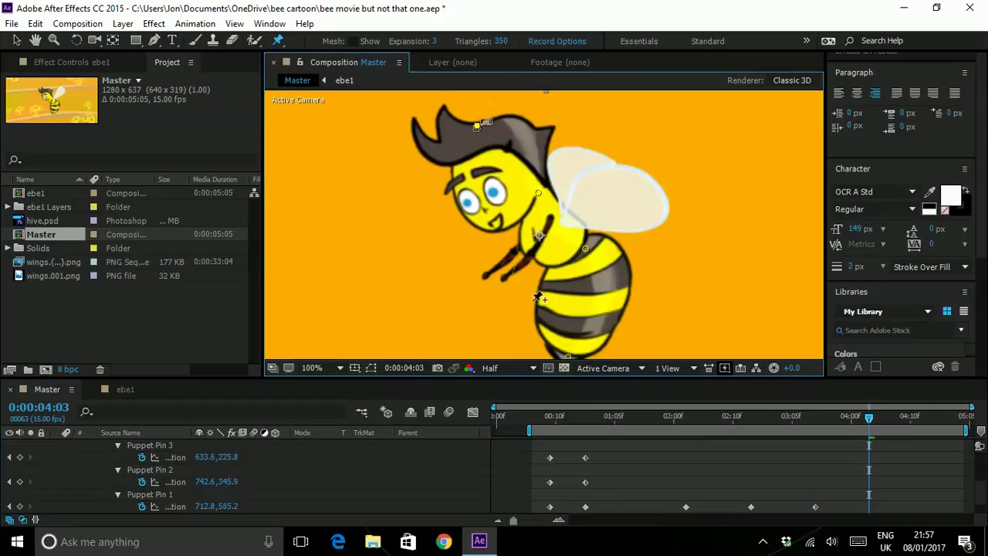
pyautogui.click(568, 357)
pyautogui.moveTo(568, 357); pyautogui.dragTo(570, 359)
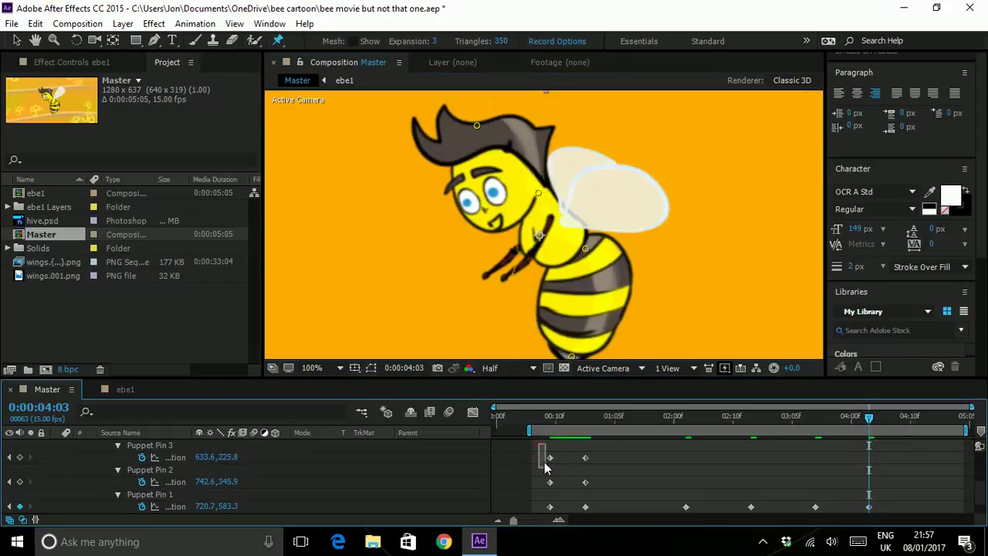
# Copy the first position keyframes of Puppet Pins 1 to 3 and paste them at 0:00:04:13
pyautogui.scroll(-2, 544, 463)
pyautogui.moveTo(538, 440); pyautogui.dragTo(561, 494)
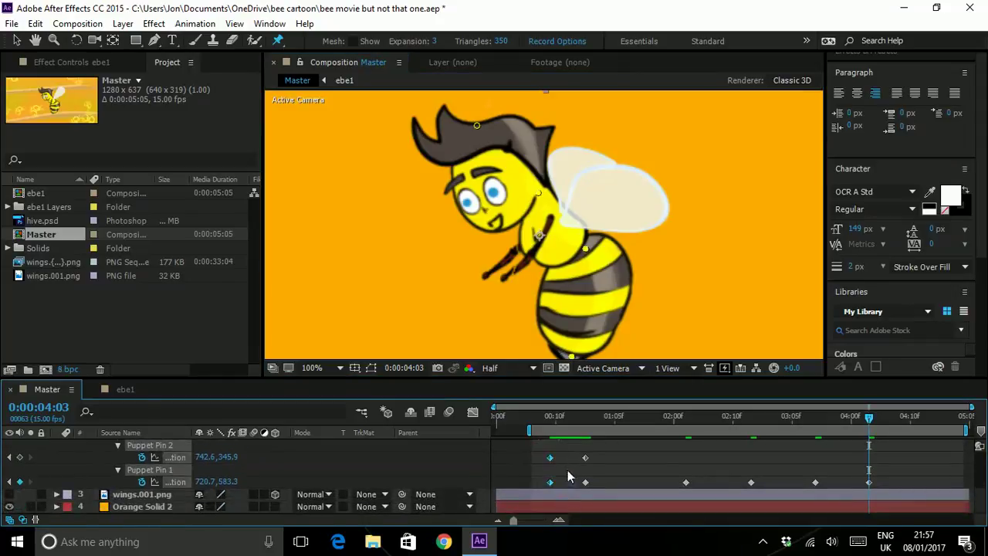
pyautogui.click(925, 422)
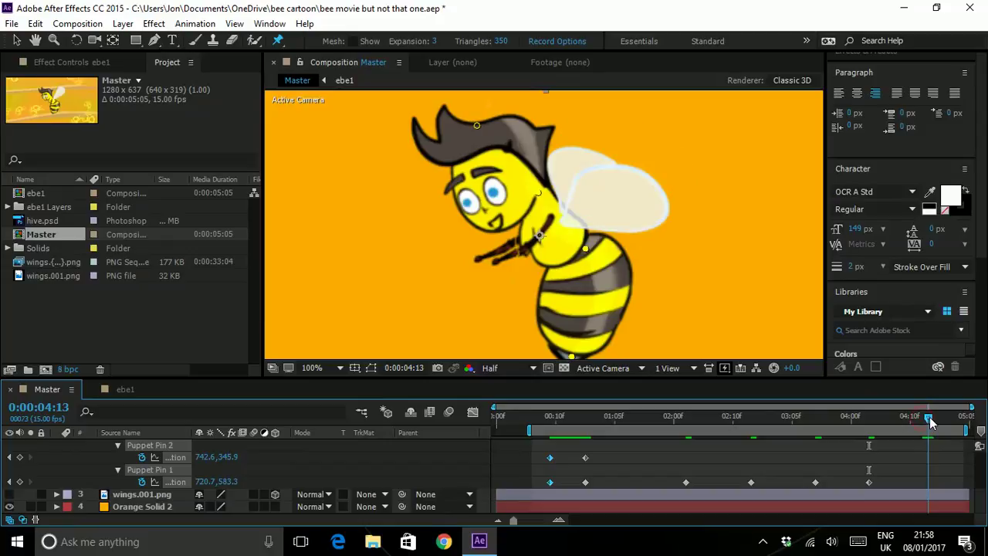
pyautogui.hotkey('ctrl', 'v')
# Preview the bee's full head, body and arm animation from 0:00:00:07 with the whole frame in view
pyautogui.moveTo(647, 418); pyautogui.dragTo(538, 421)
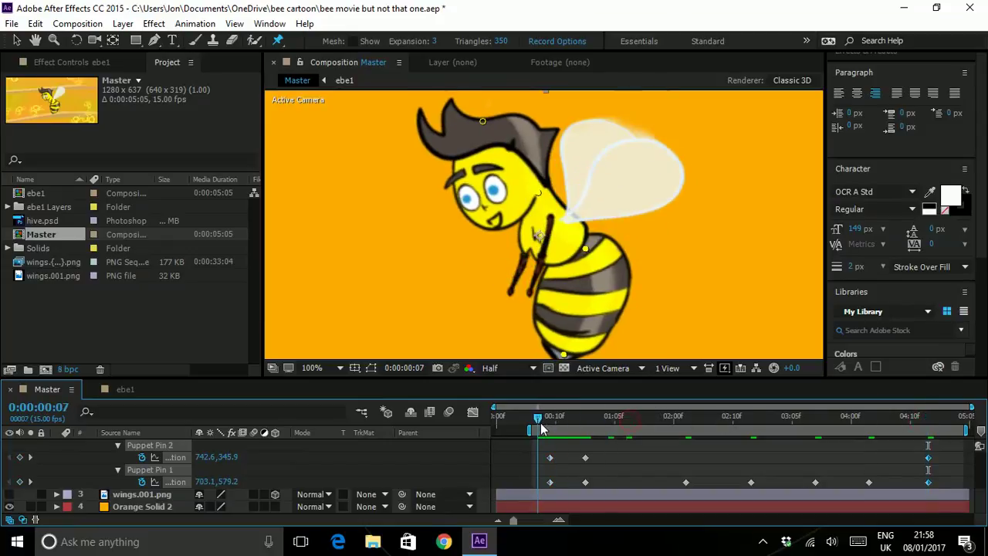
pyautogui.scroll(-2, 486, 294)
pyautogui.press('space')
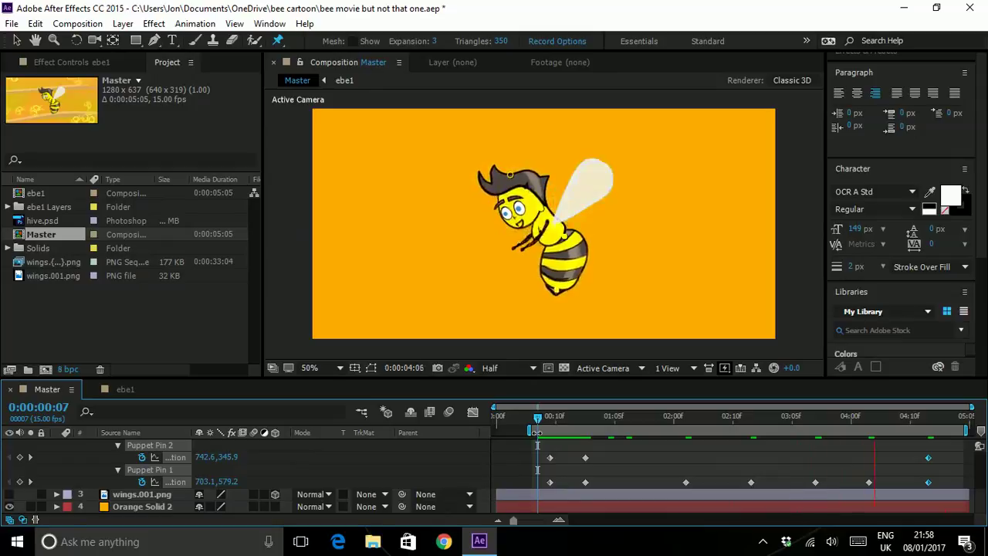
pyautogui.press('space')
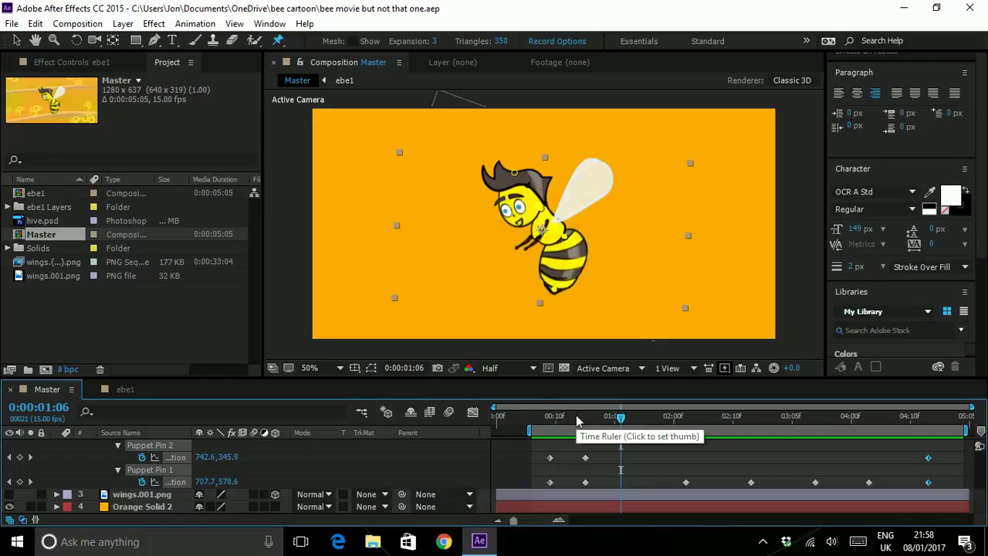
pyautogui.click(11, 23)
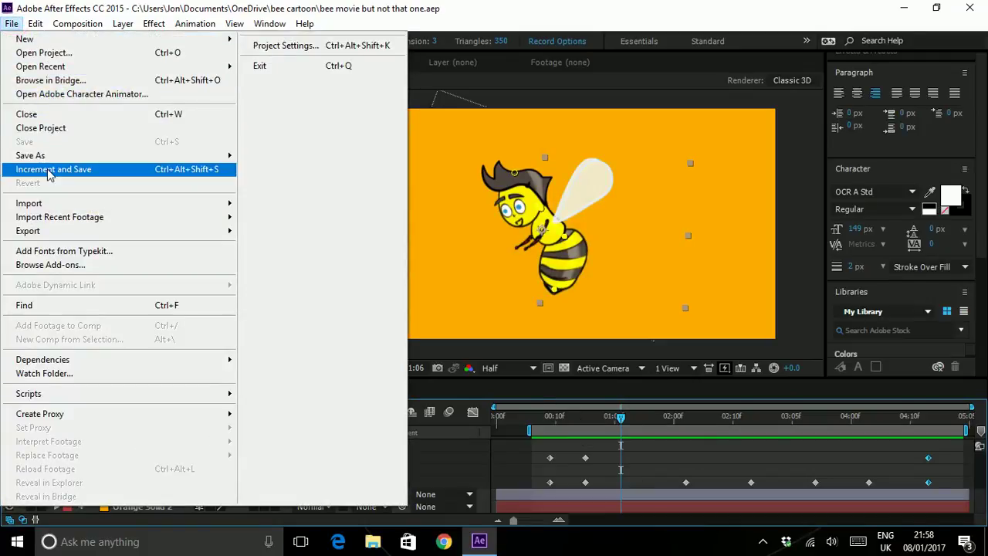
pyautogui.click(517, 9)
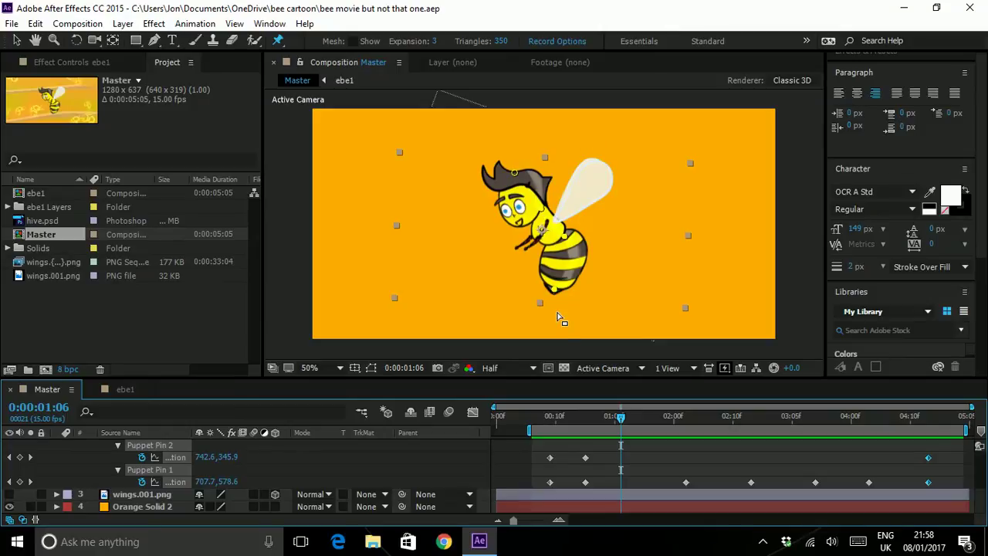
pyautogui.moveTo(569, 419)
pyautogui.mouseDown()
pyautogui.moveTo(555, 421)
pyautogui.moveTo(585, 423)
pyautogui.mouseUp()
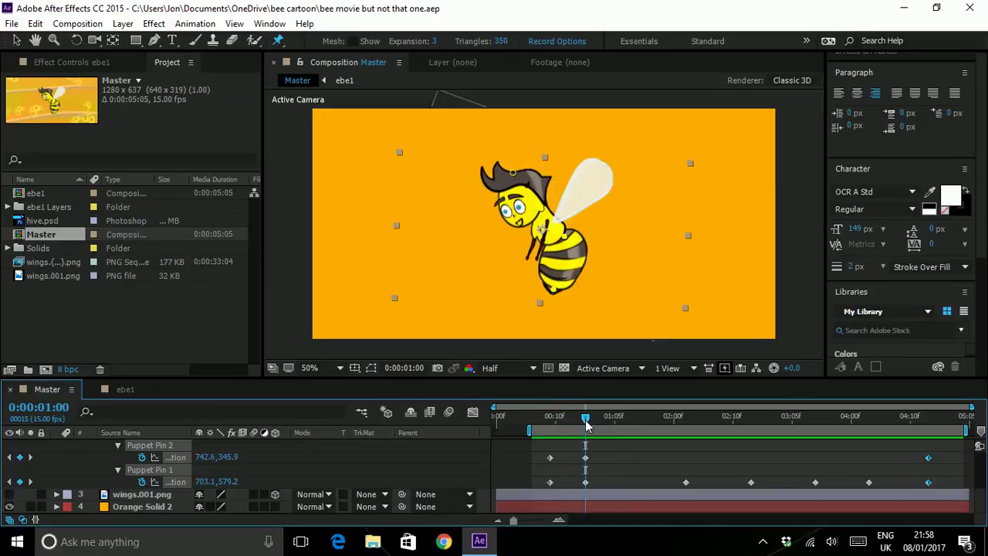